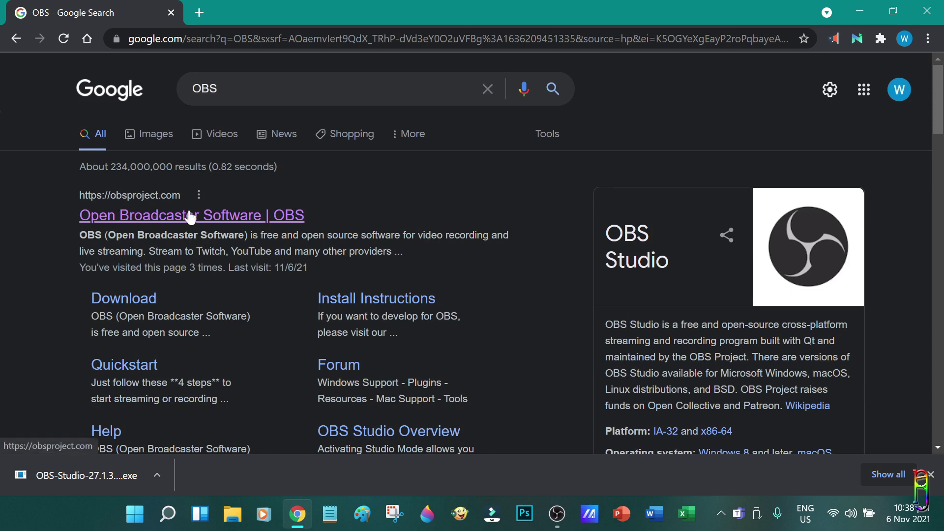
Step: Open obsproject.com in a new tab and close the Google search tab
middle_click(188, 219)
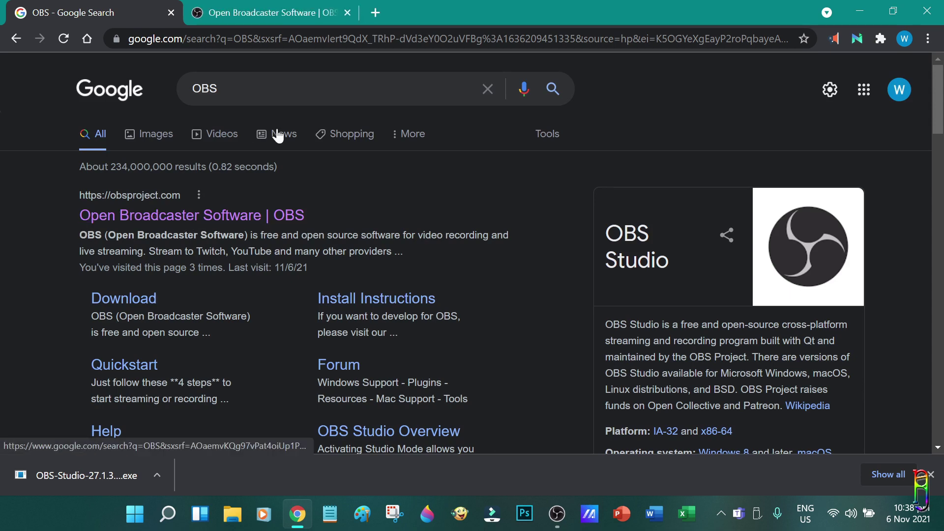
left_click(240, 11)
left_click(171, 12)
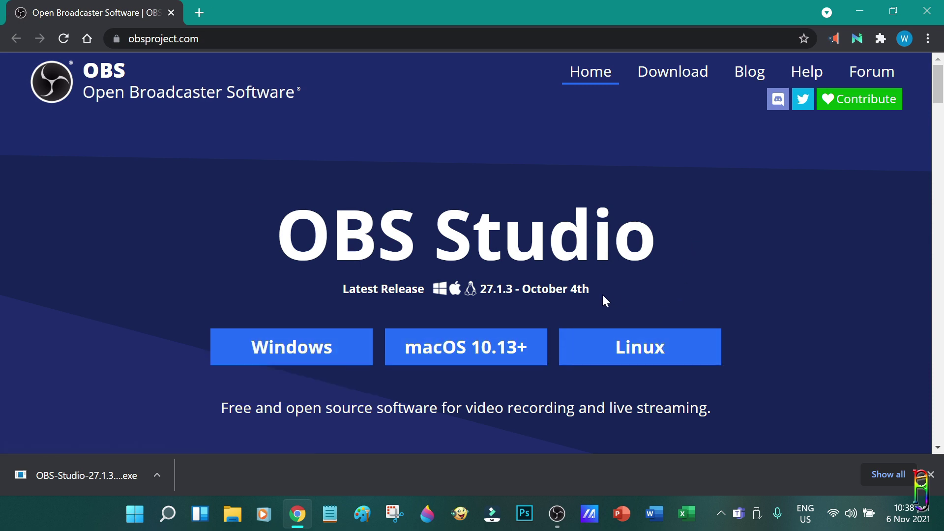
left_click_drag(598, 287, 480, 289)
left_click(499, 314)
Step: Download the OBS Studio 27.1.3 installer for Windows from the OBS site
scroll(703, 290, "down", 20)
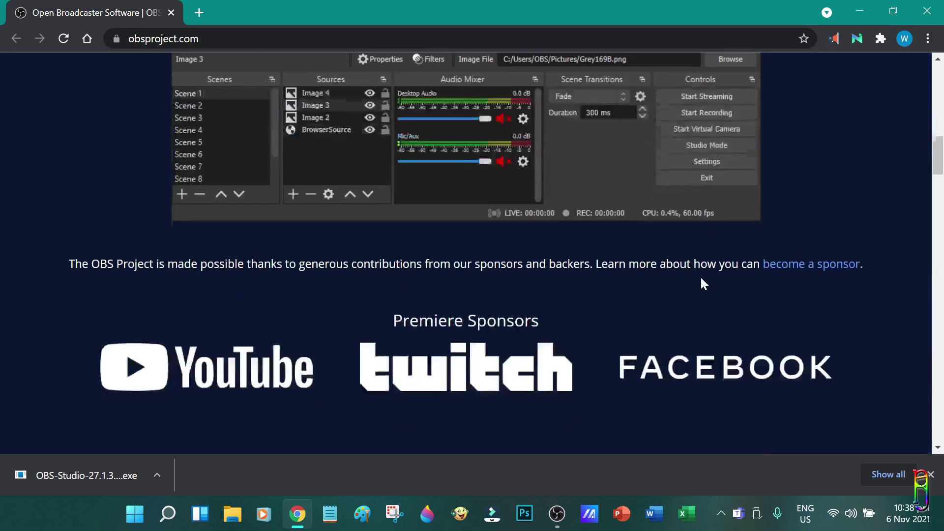
scroll(701, 295, "down", 15)
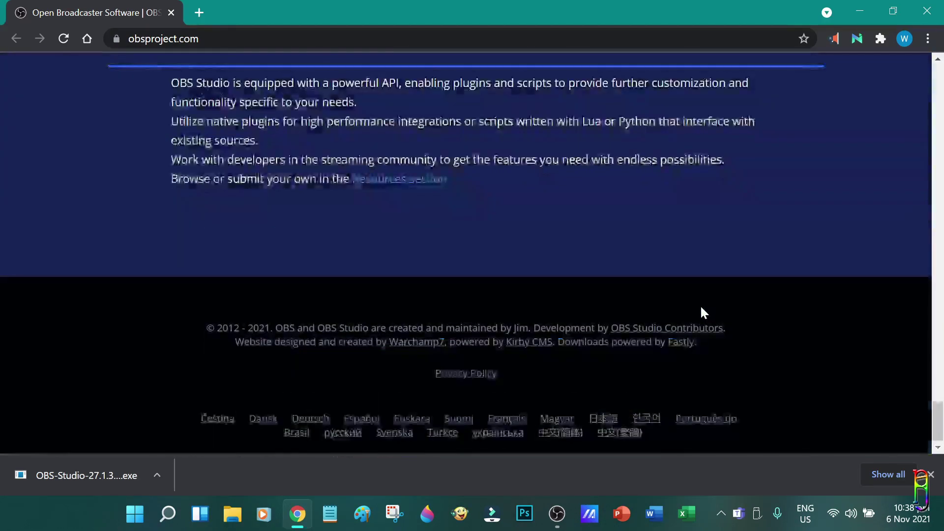
scroll(701, 305, "up", 10)
scroll(688, 329, "up", 20)
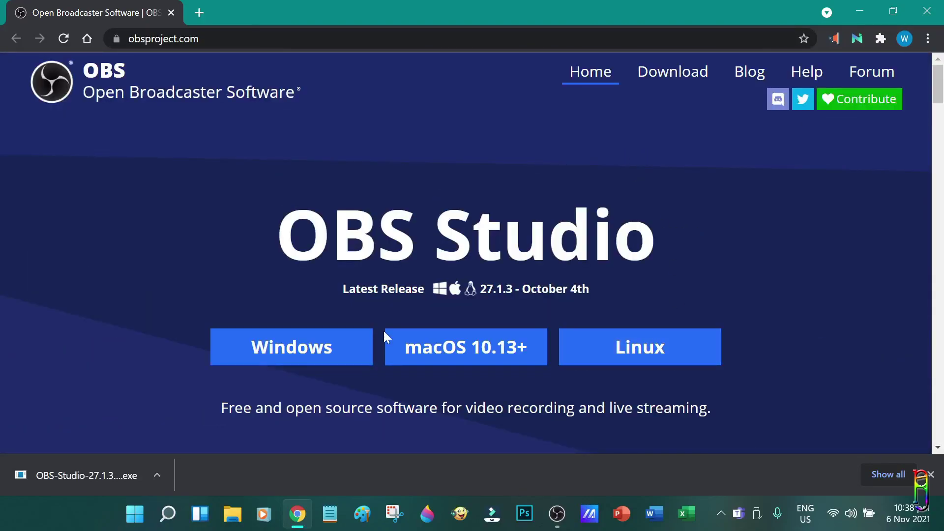
left_click(269, 336)
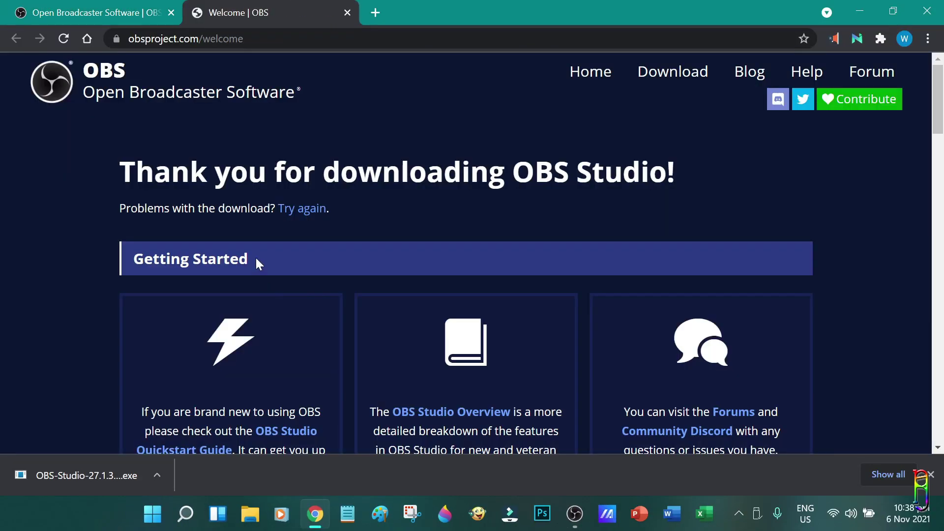
Step: Show the downloaded OBS installer in the Downloads folder, then close File Explorer
left_click(158, 479)
left_click(197, 418)
left_click_drag(606, 138, 939, 147)
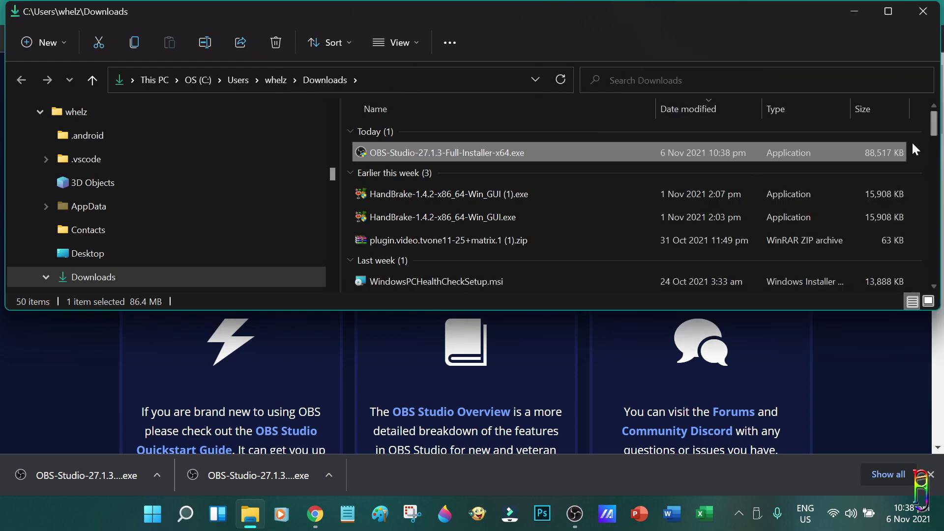
right_click(364, 151)
left_click(922, 19)
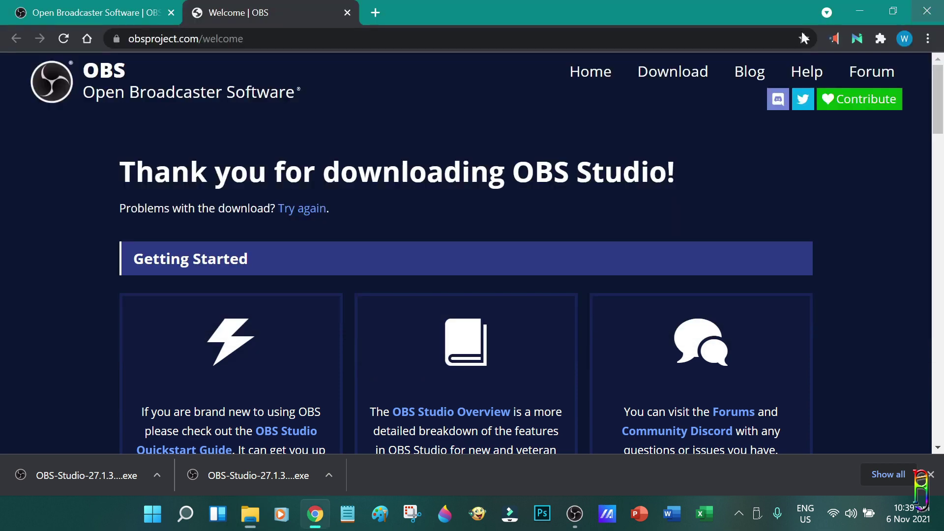
Step: Close Chrome and search 'OBS' from the Start menu
left_click(928, 11)
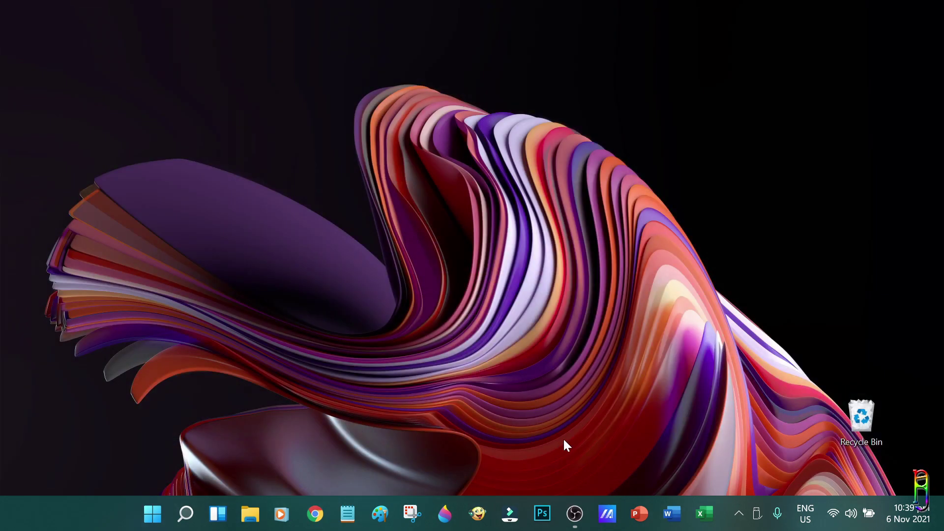
left_click(152, 514)
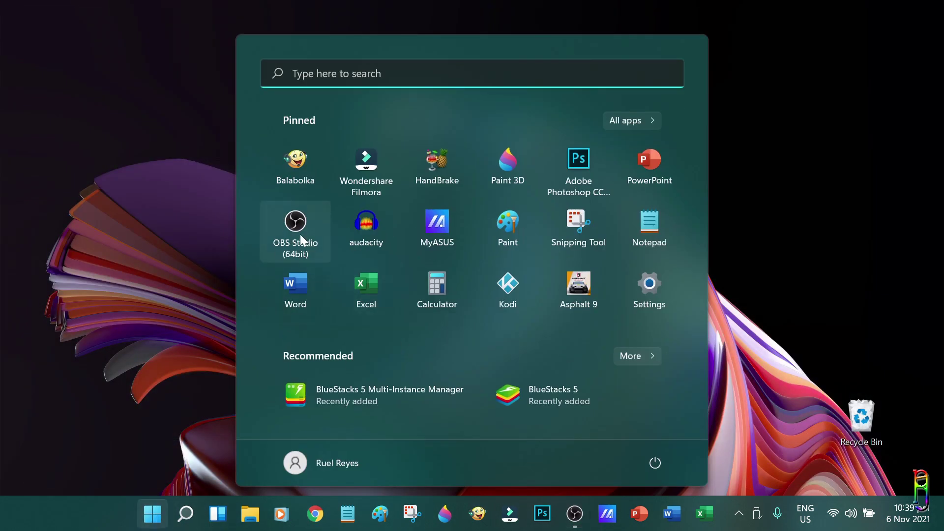
left_click(381, 86)
type("OBS")
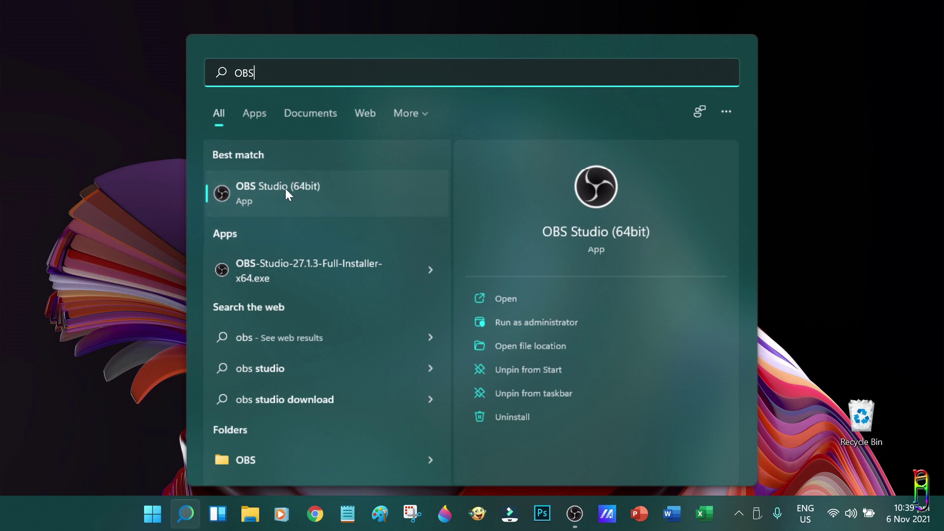
Step: Launch OBS Studio and dismiss the Mic/Aux options menu without choosing anything
left_click(286, 188)
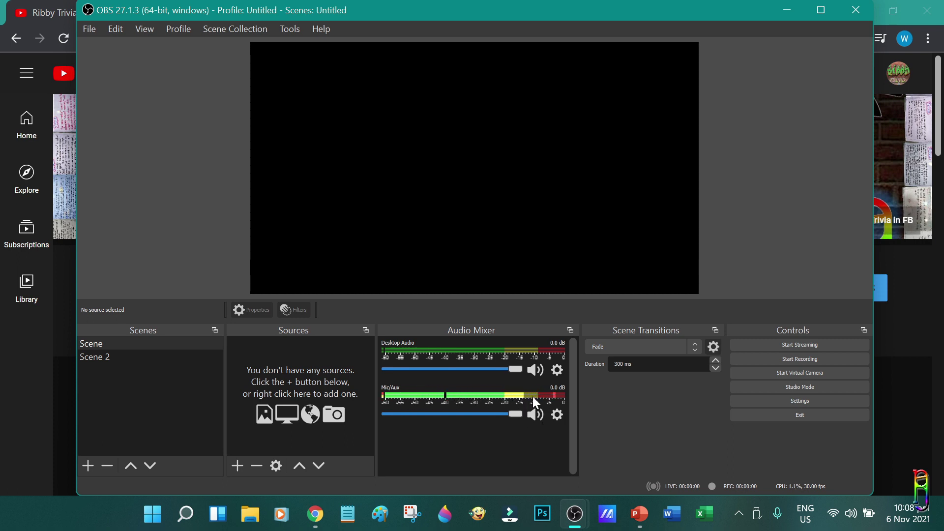
left_click(556, 415)
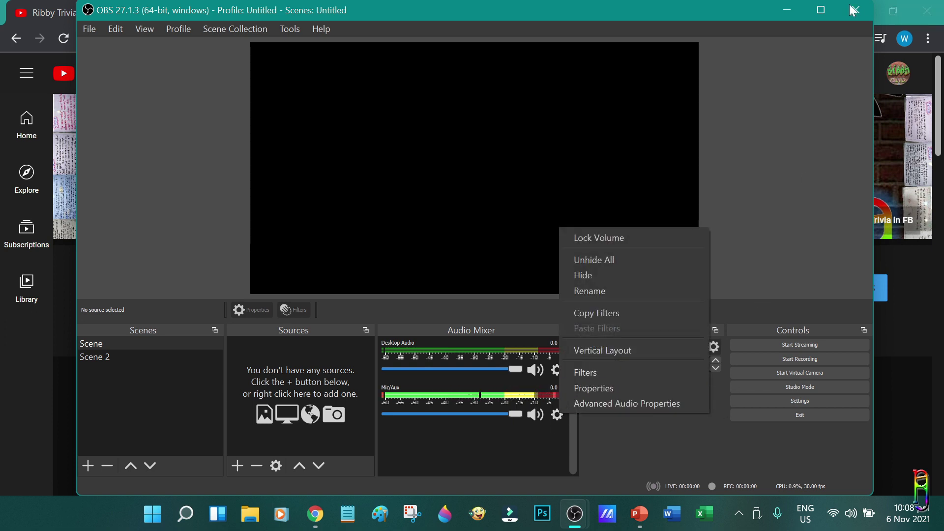
left_click(719, 17)
Step: Play the featured YouTube video, minimize OBS, and pause the video at 0:14
left_click(940, 88)
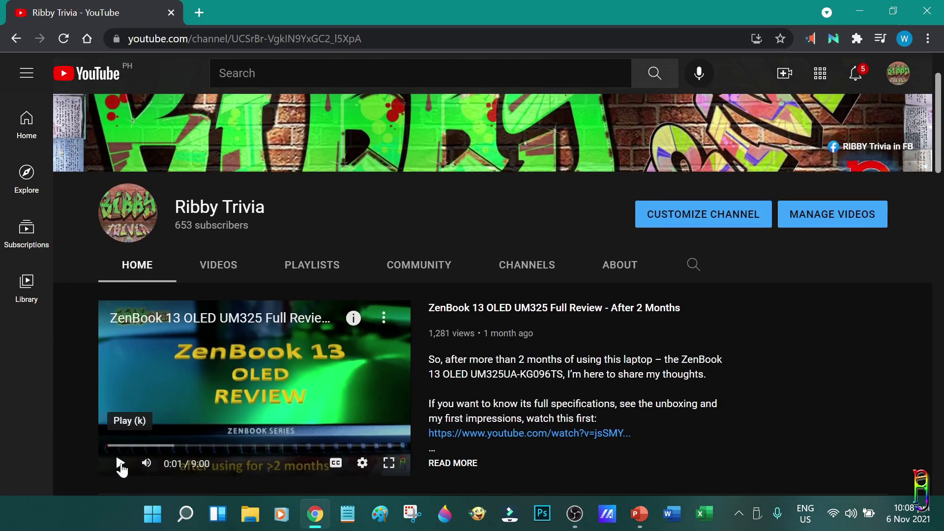
left_click(120, 465)
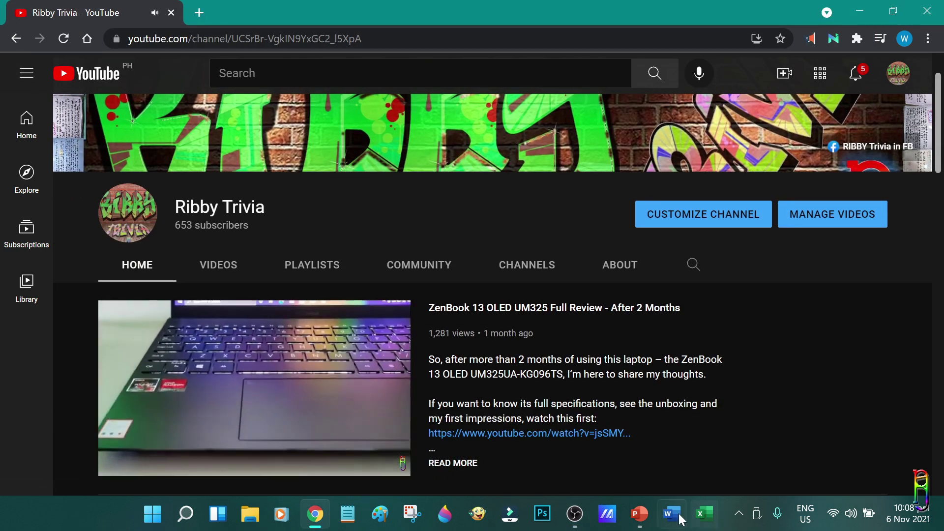
mouse_move(572, 512)
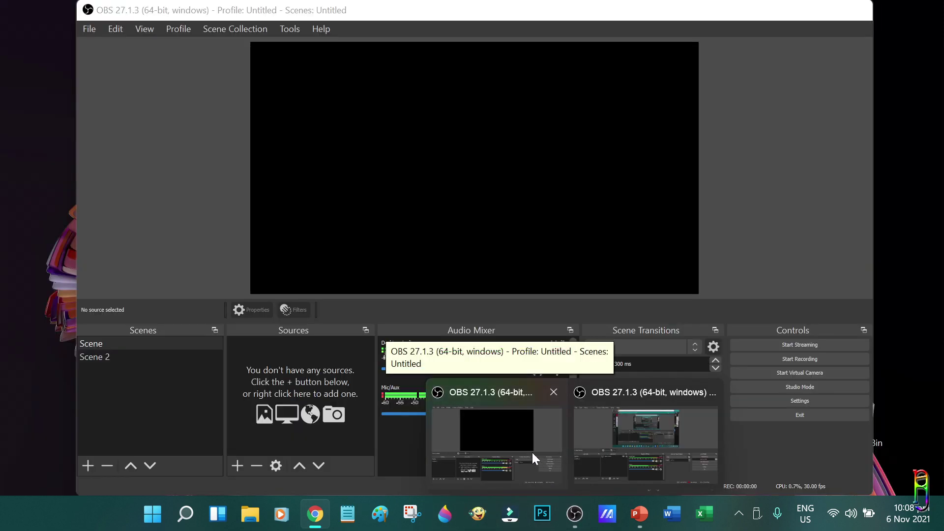
left_click(532, 452)
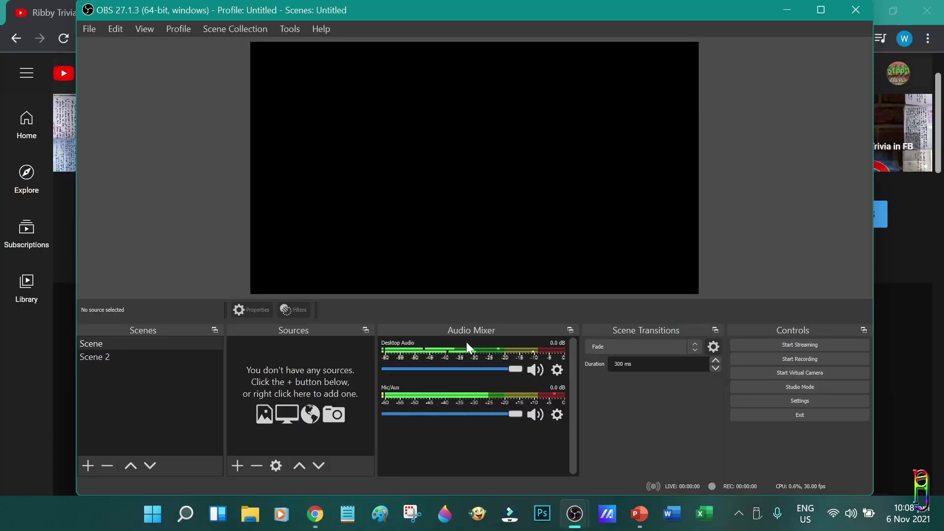
left_click(784, 5)
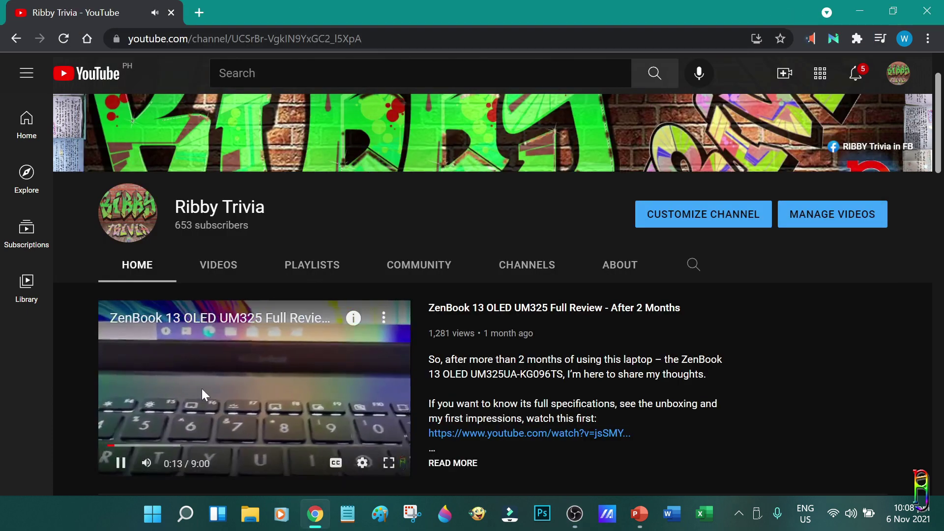
left_click(121, 463)
Step: Restore OBS and check Desktop Audio properties, keeping the Default device and cancelling
mouse_move(577, 514)
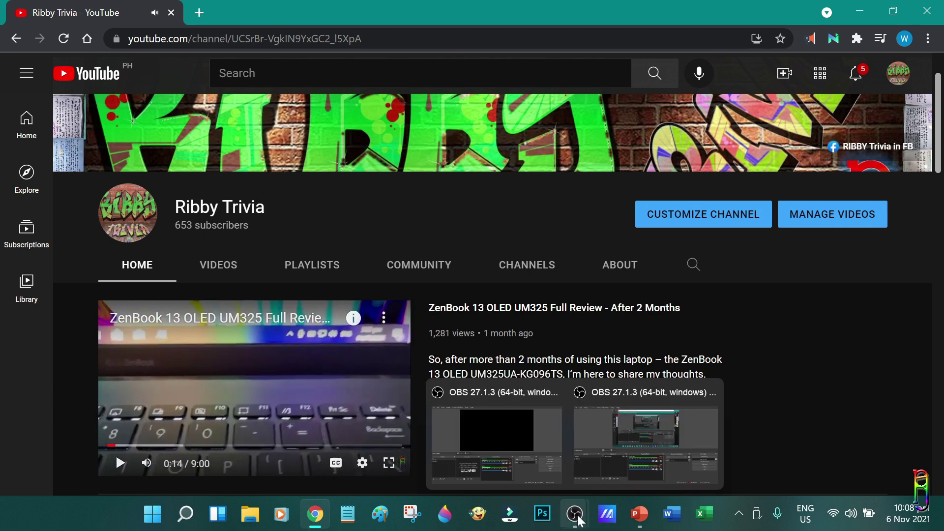
left_click(504, 450)
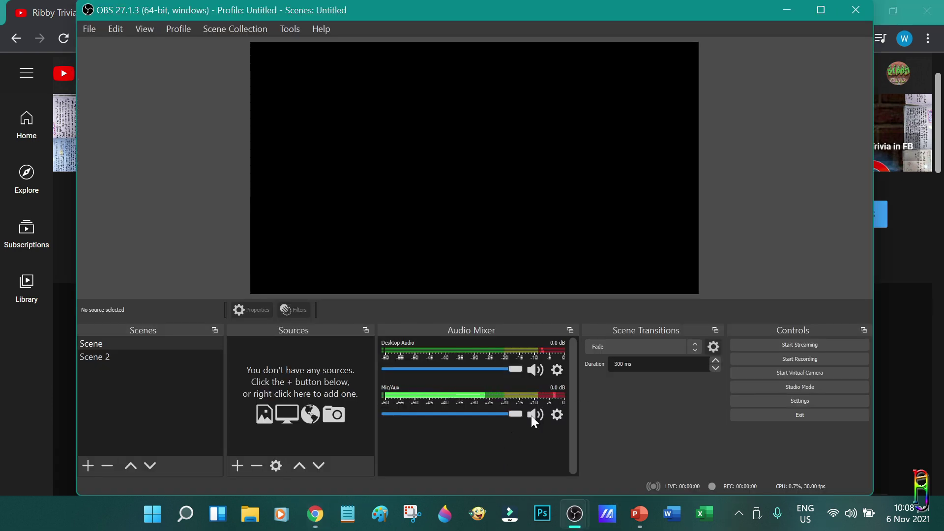
left_click(558, 373)
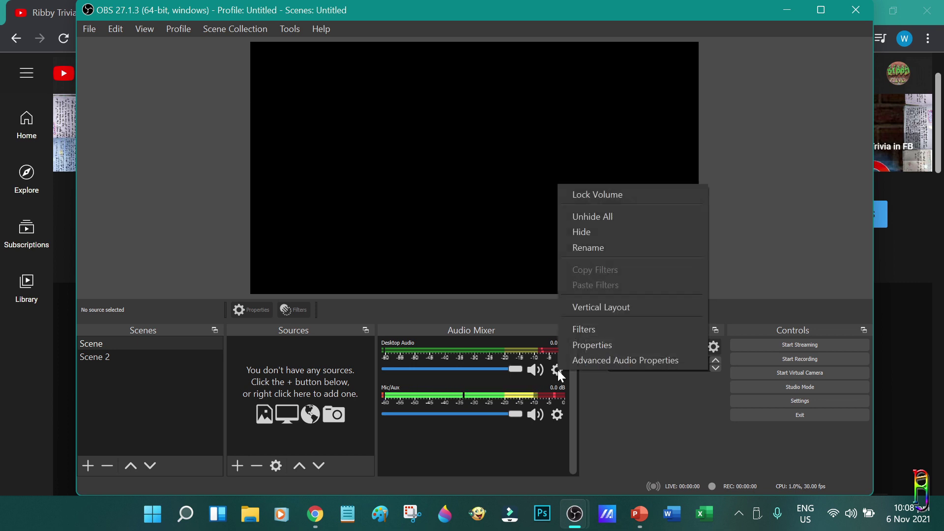
left_click(600, 344)
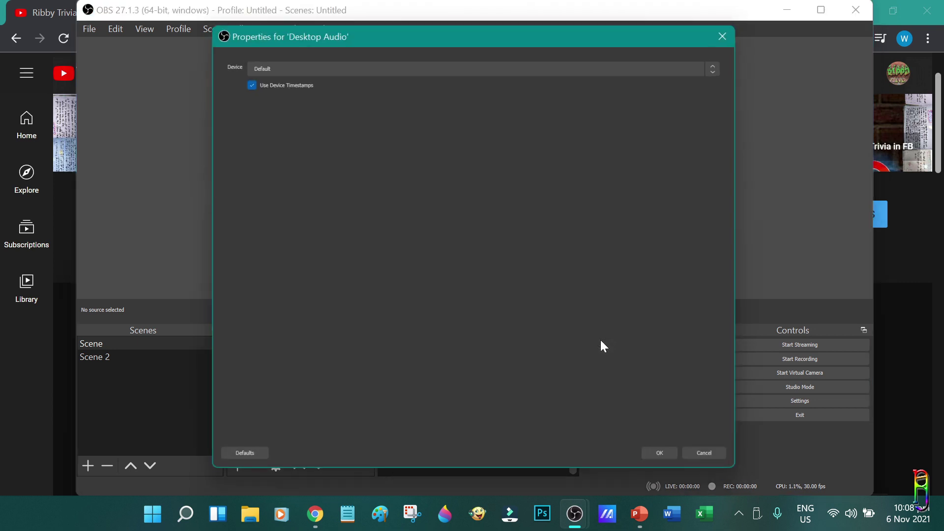
left_click(358, 66)
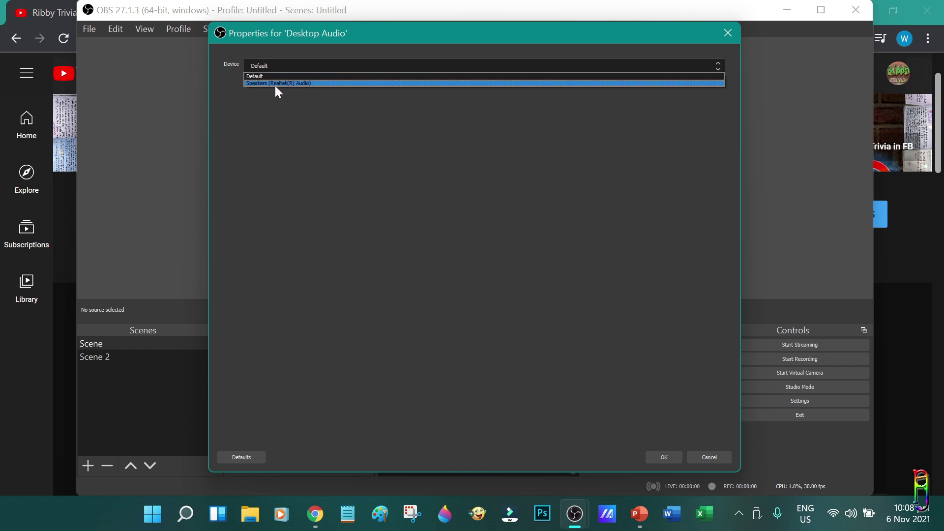
left_click(512, 234)
left_click(365, 68)
left_click(380, 287)
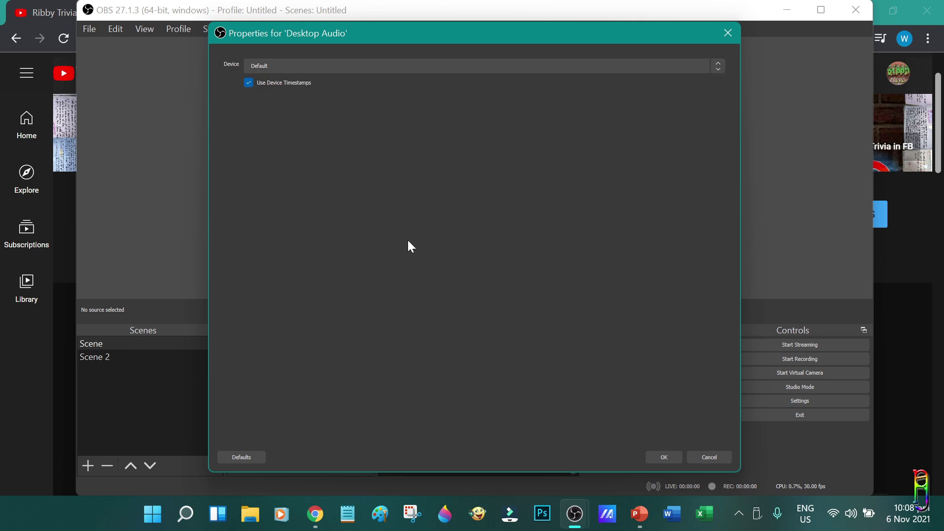
left_click(713, 457)
Step: Check the Mic/Aux device list without changes, then mute and unmute Mic/Aux
left_click(556, 414)
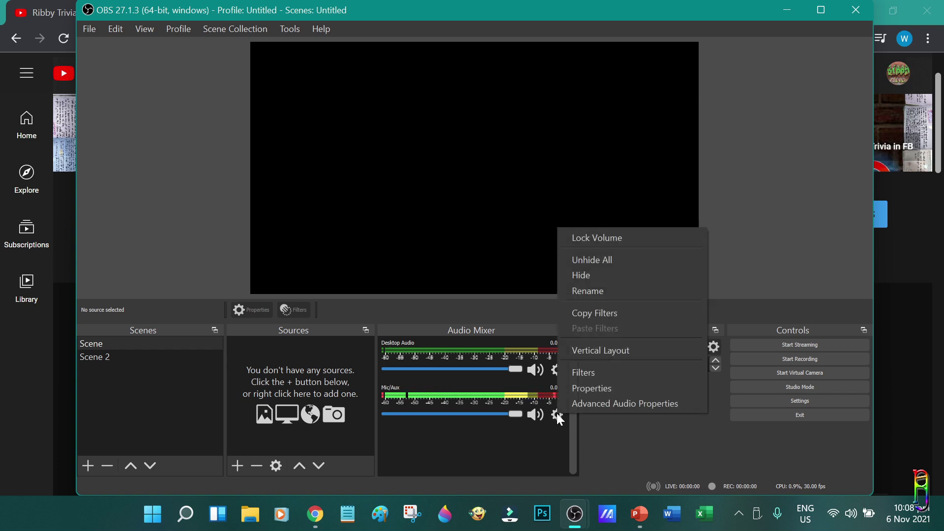
left_click(594, 388)
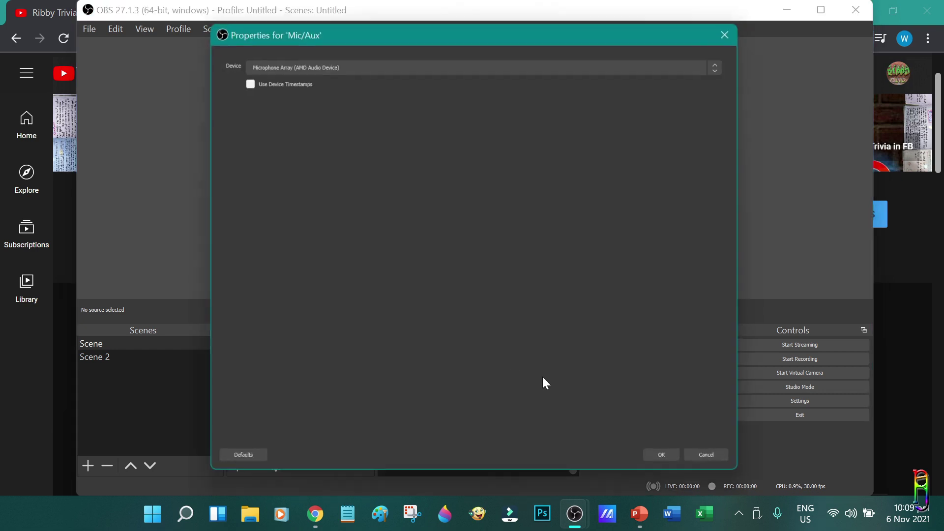
left_click(348, 66)
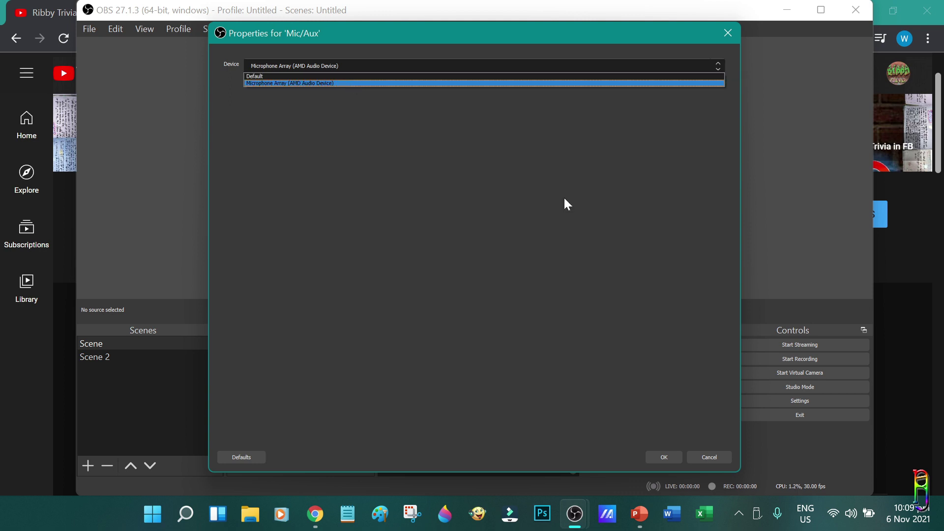
left_click(711, 456)
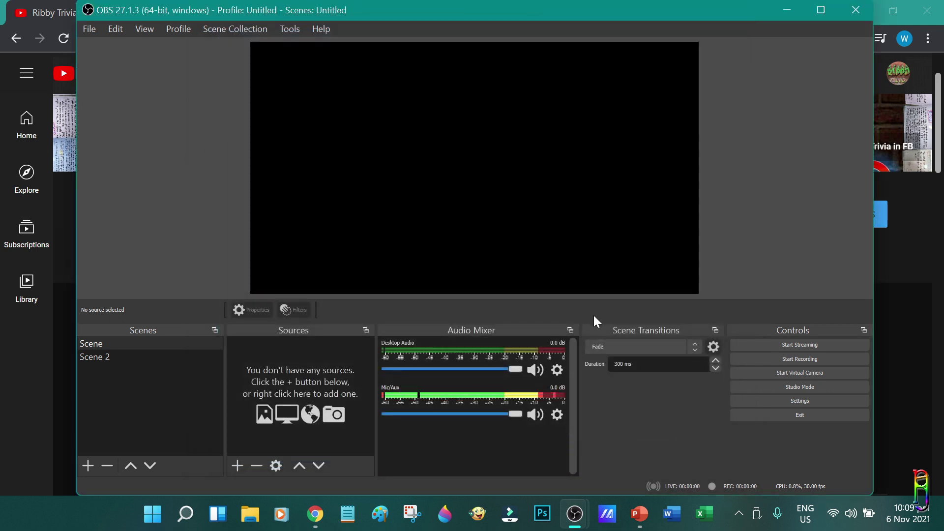
left_click(533, 416)
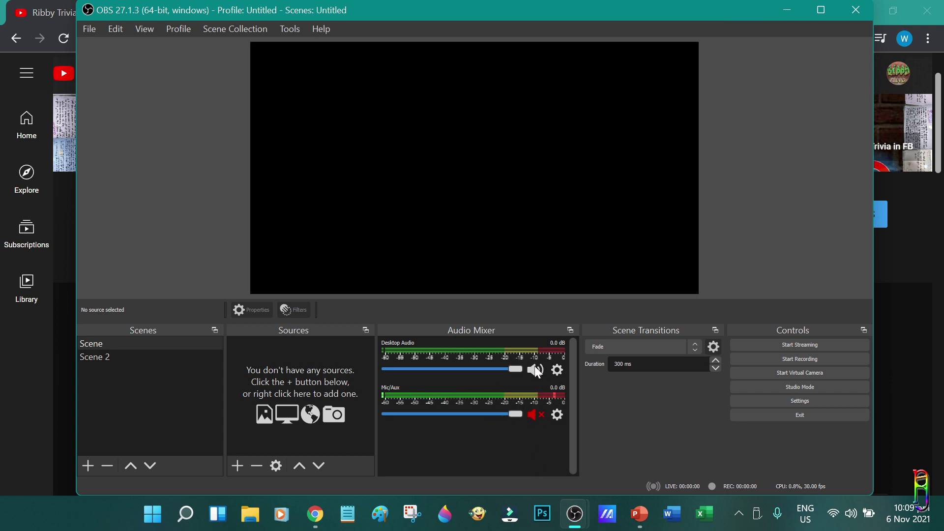
left_click(537, 415)
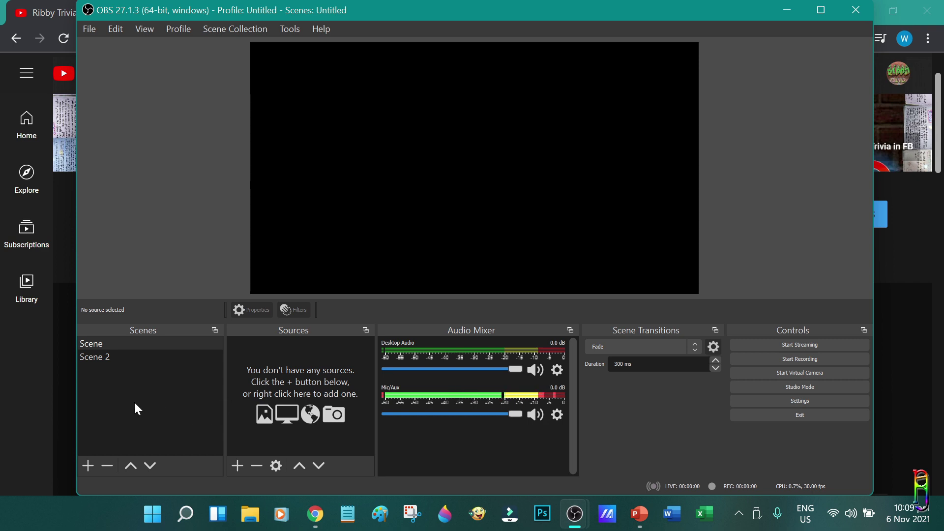
Step: Remove Scene 2 and start adding a Display Capture source with its default name
left_click(115, 354)
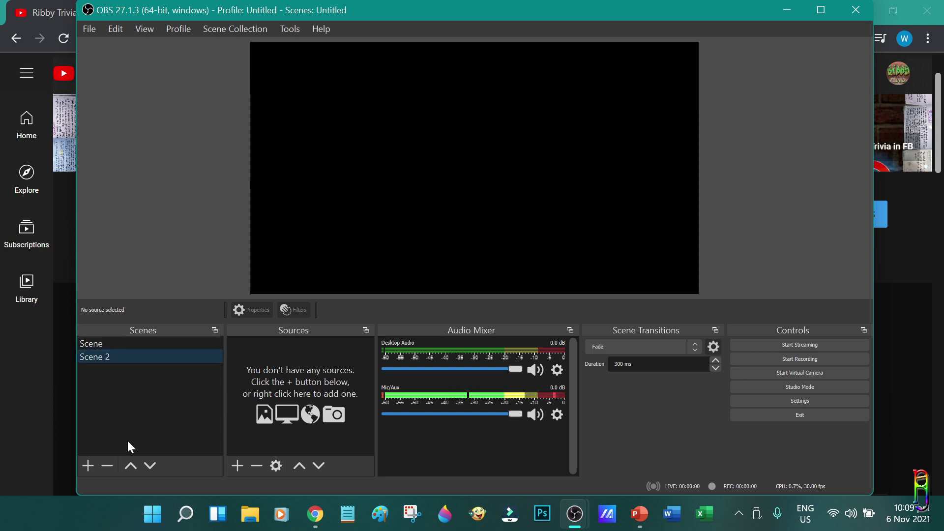
left_click(107, 466)
left_click(519, 275)
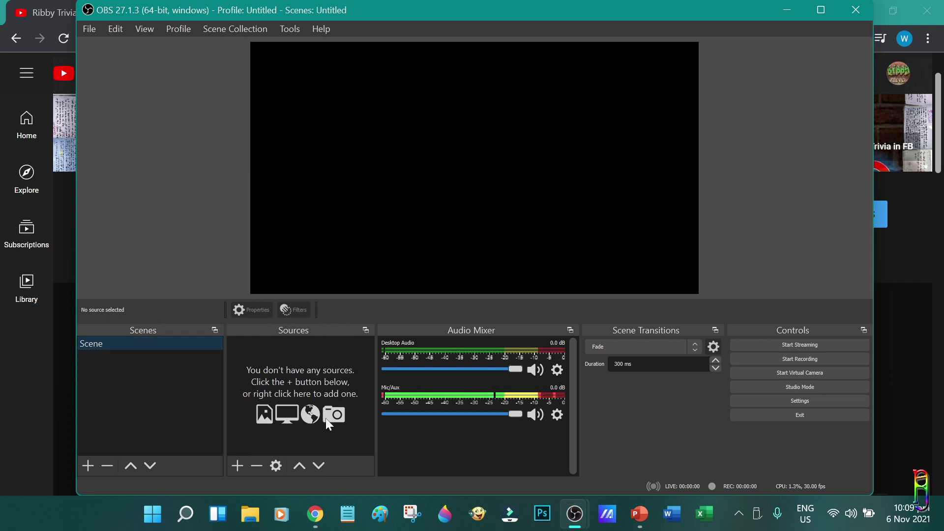
left_click(238, 466)
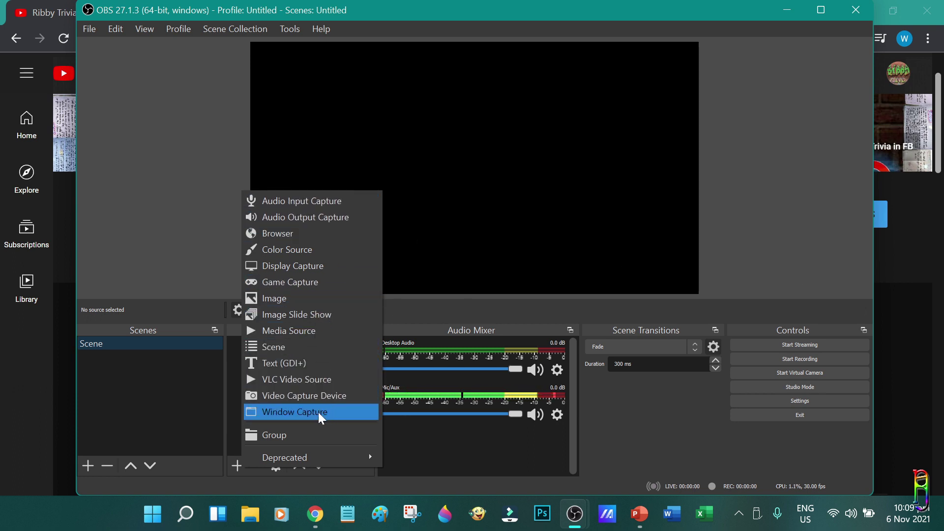
left_click(287, 264)
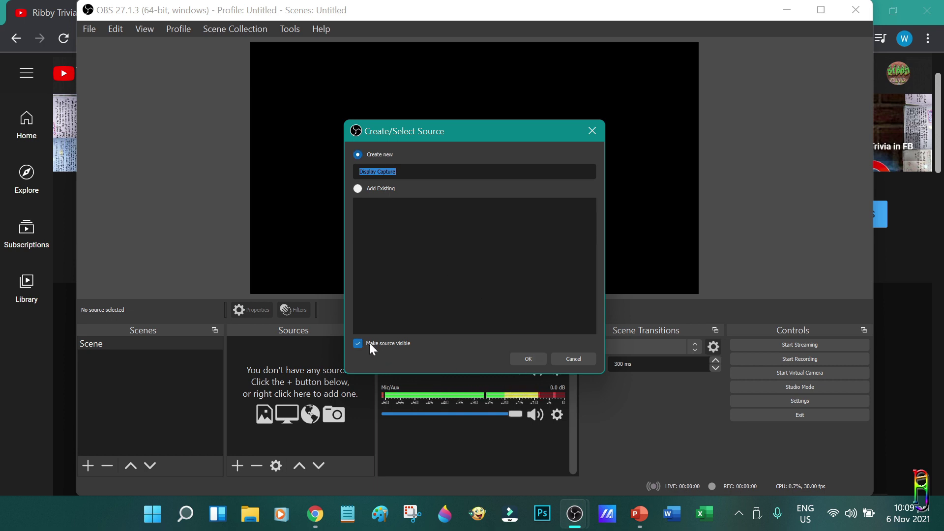
Step: Create the Display Capture source, keeping the Automatic capture method on Display 1
left_click(528, 359)
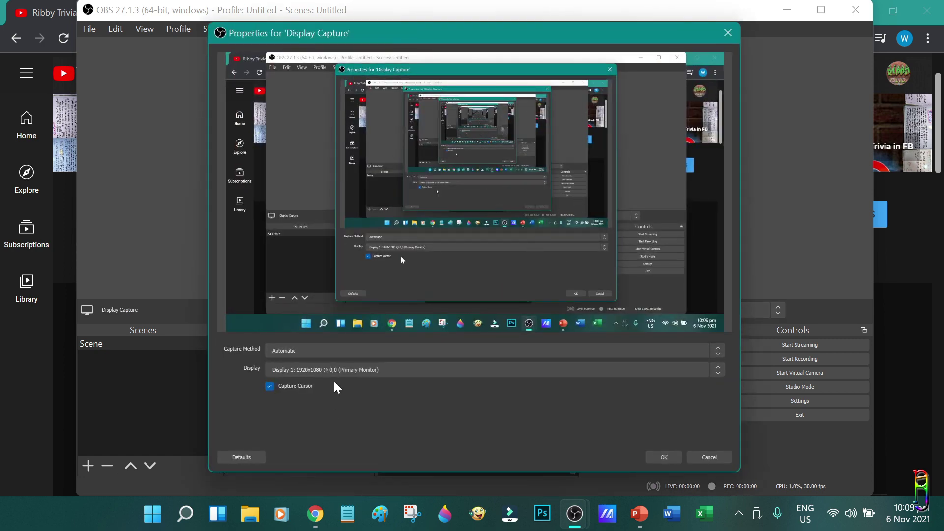
left_click(350, 348)
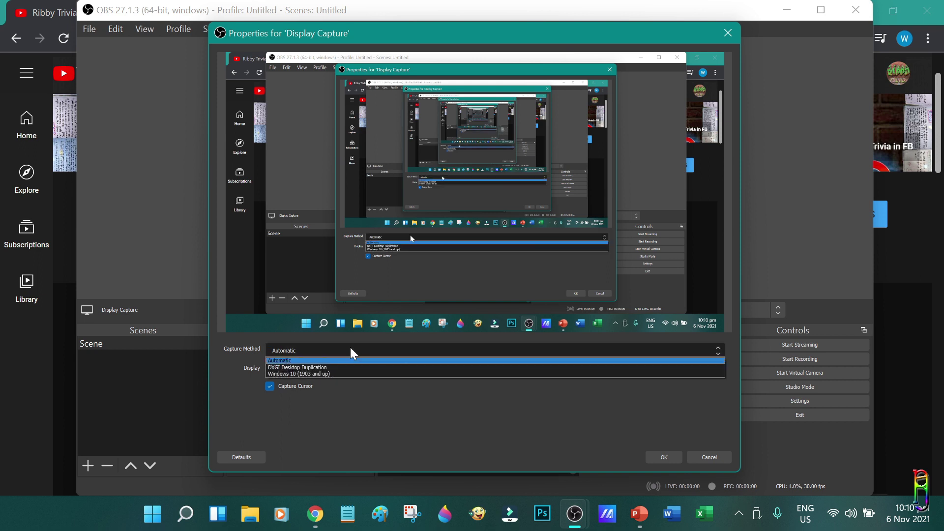
left_click(351, 348)
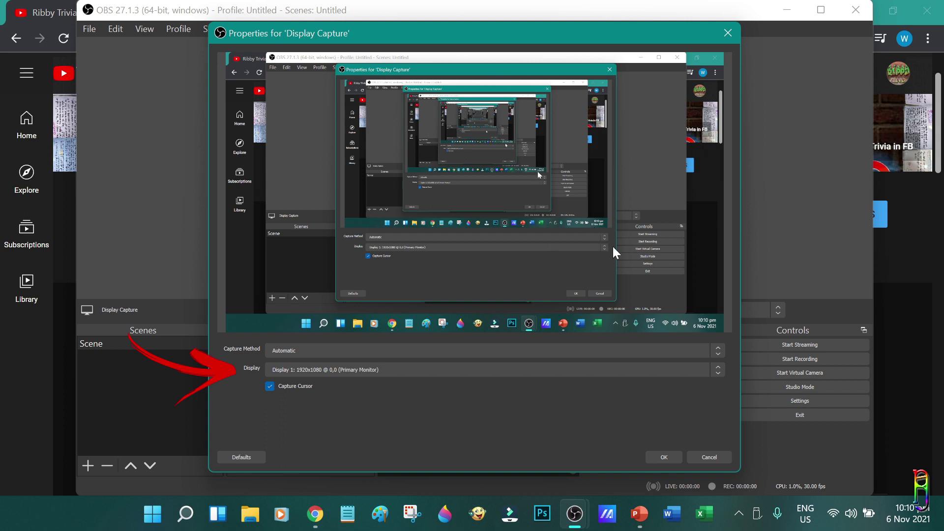
Step: Confirm the Display Capture settings and move the OBS window to the top-left
left_click(663, 457)
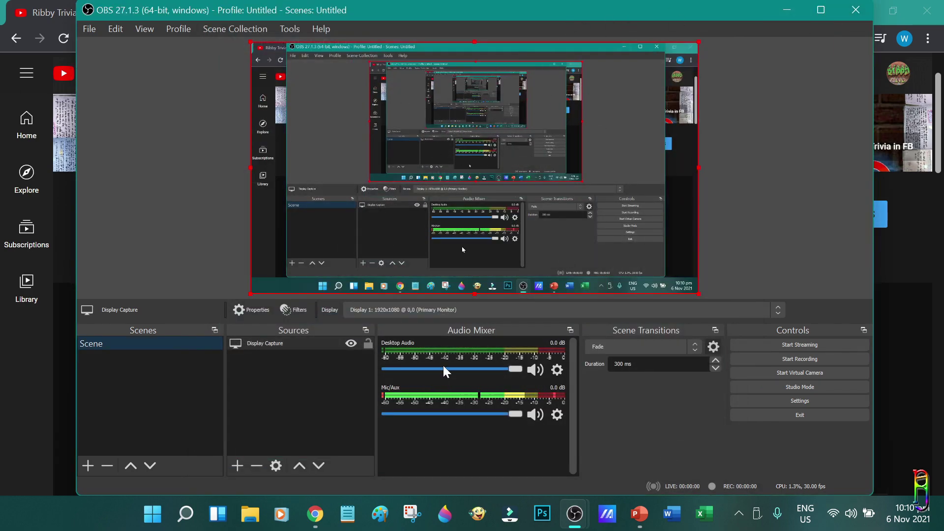
left_click_drag(532, 11, 917, 217)
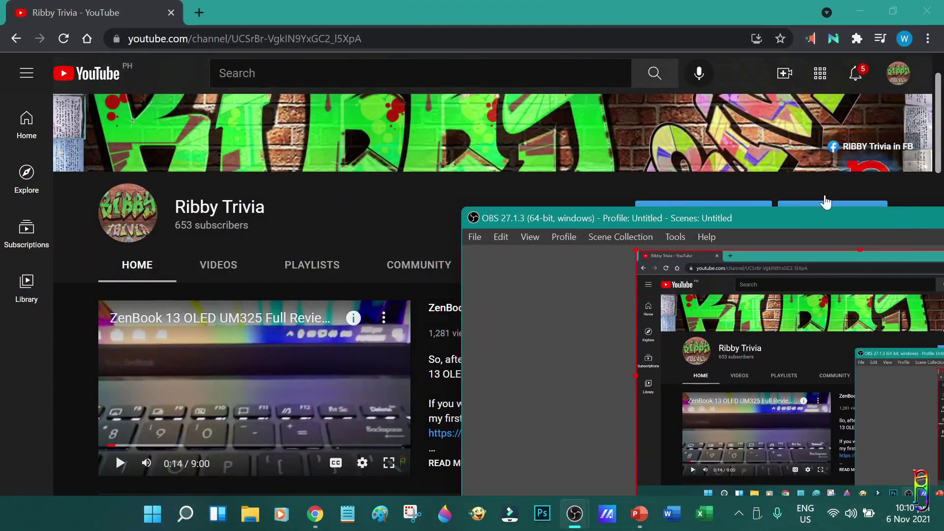
left_click_drag(825, 216, 558, 100)
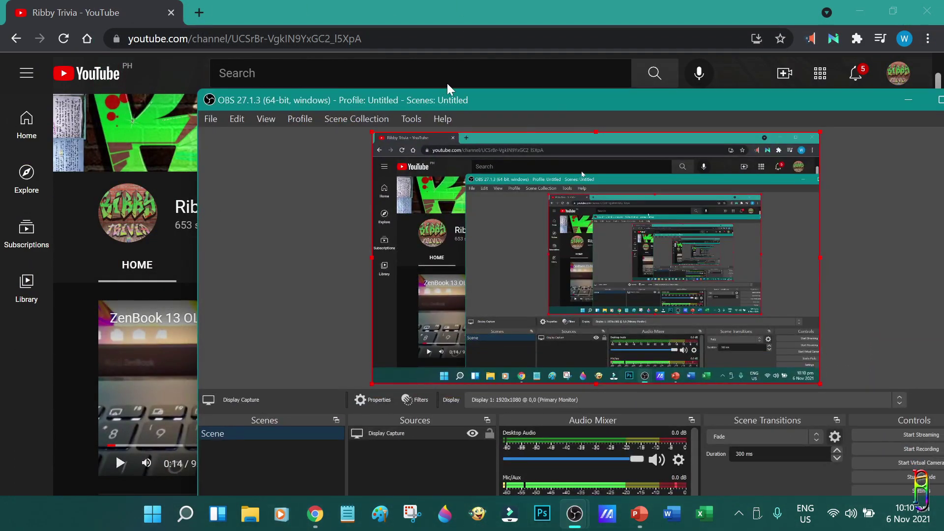
left_click_drag(452, 88, 361, 5)
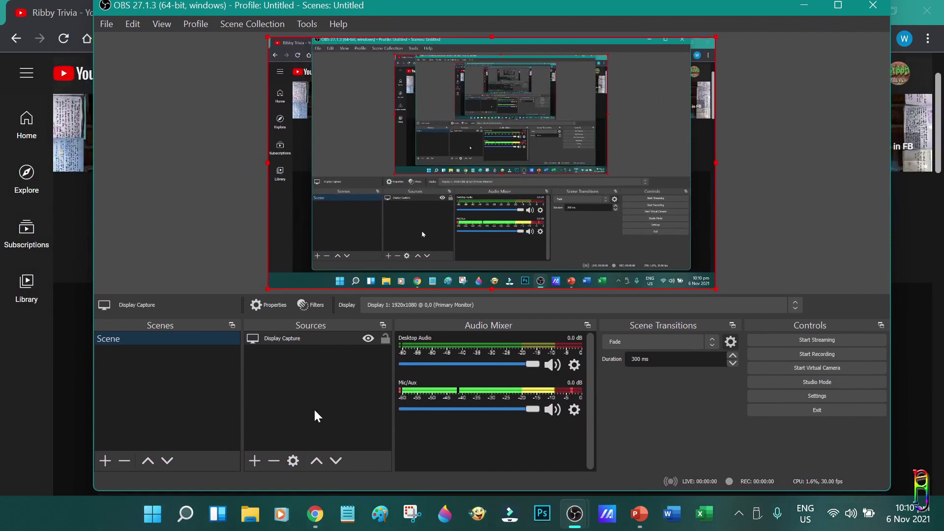
Step: Toggle the Display Capture source hidden and visible twice, leaving it visible
left_click(367, 338)
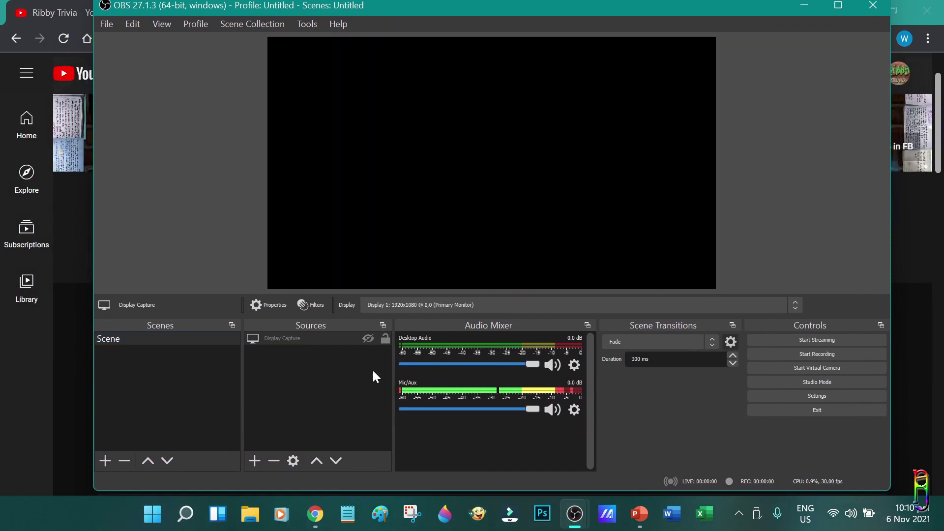
left_click(369, 339)
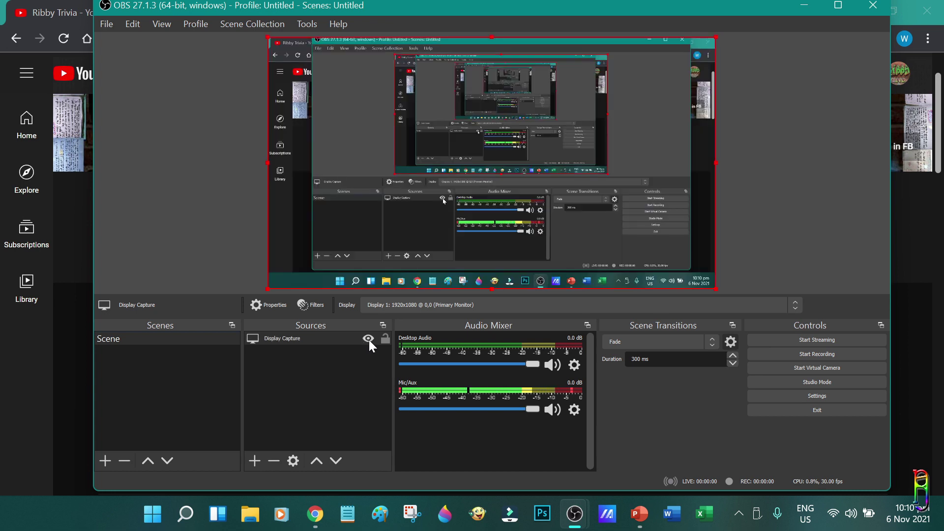
left_click(369, 339)
left_click(368, 338)
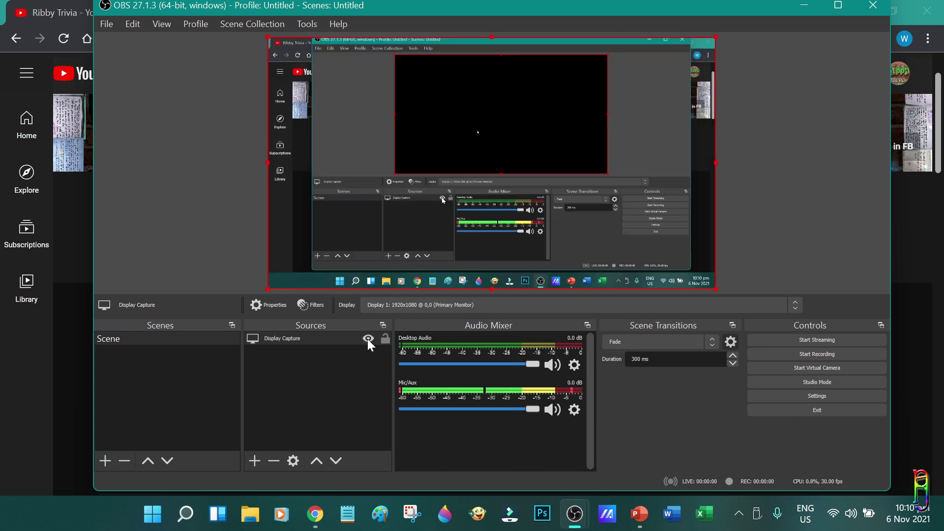
Step: Add a Window Capture source capturing the POWERPNT.EXE Presentation1 window
left_click(255, 460)
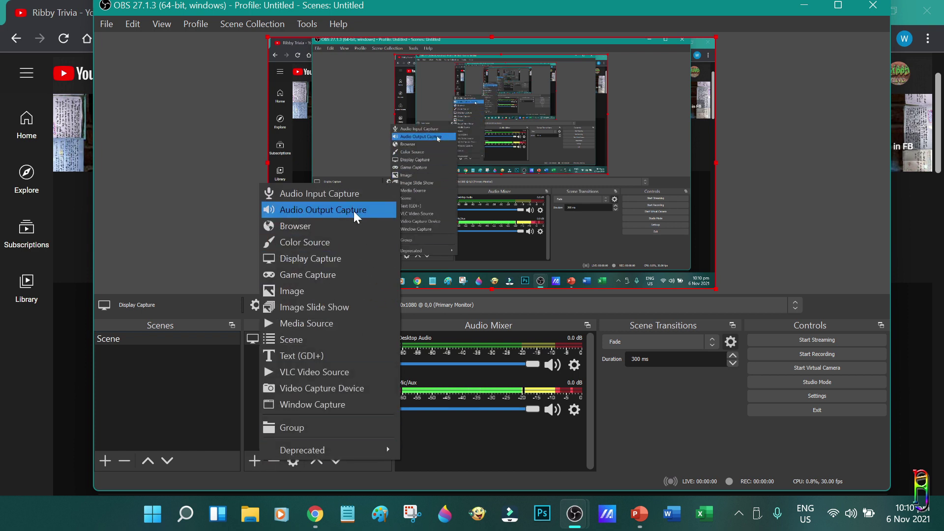
left_click(320, 406)
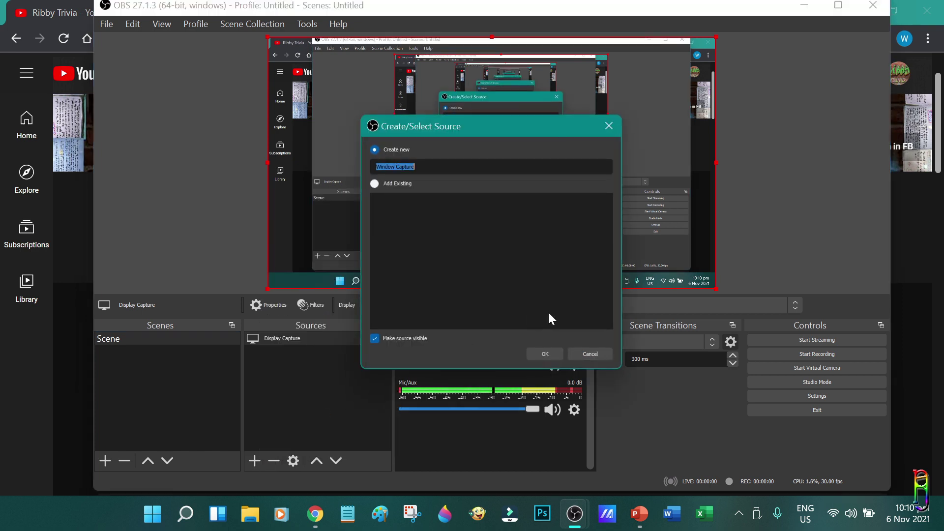
left_click(548, 352)
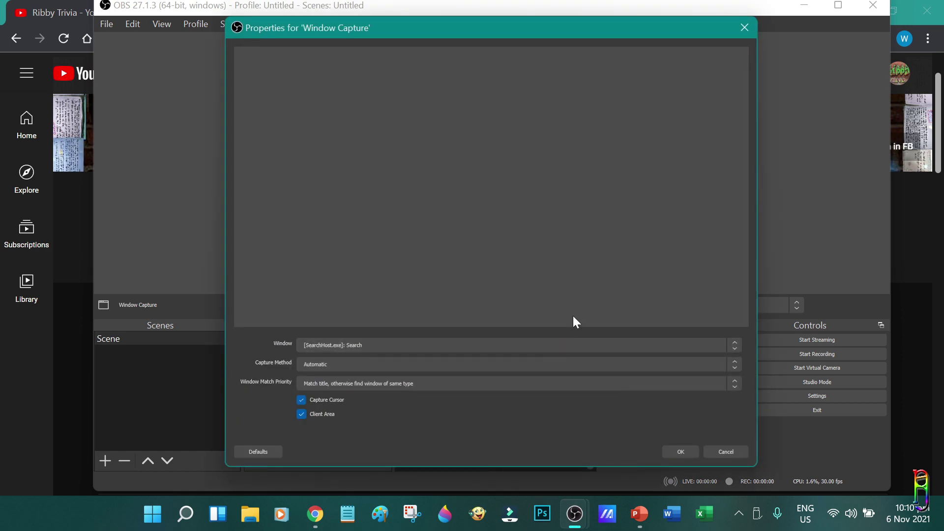
left_click(412, 345)
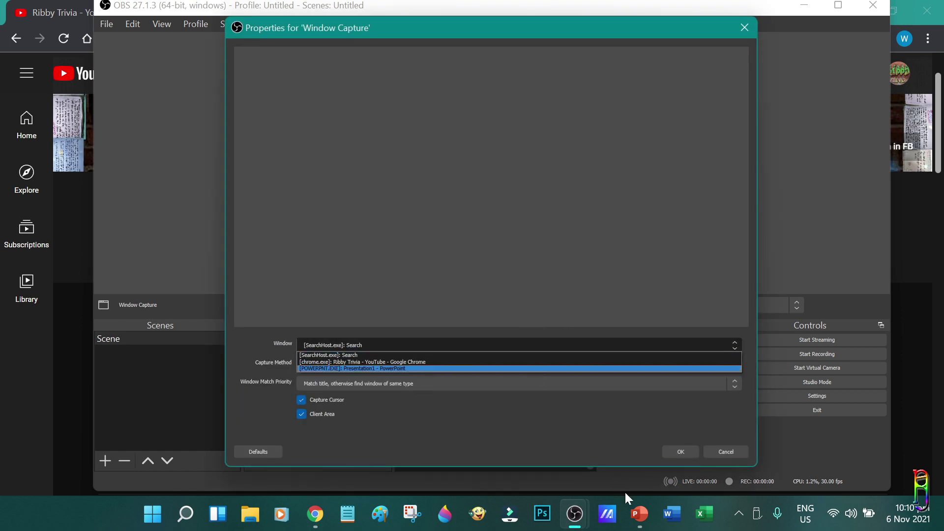
left_click(639, 514)
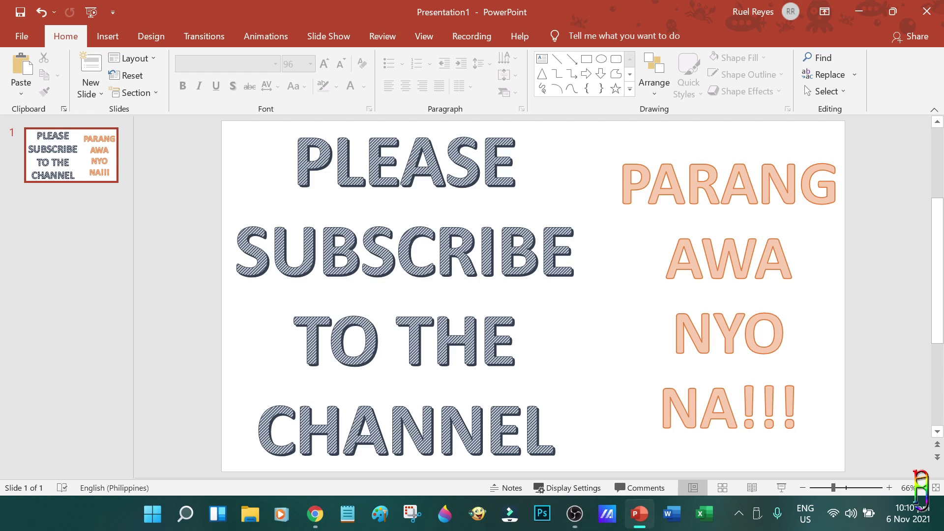
left_click(317, 517)
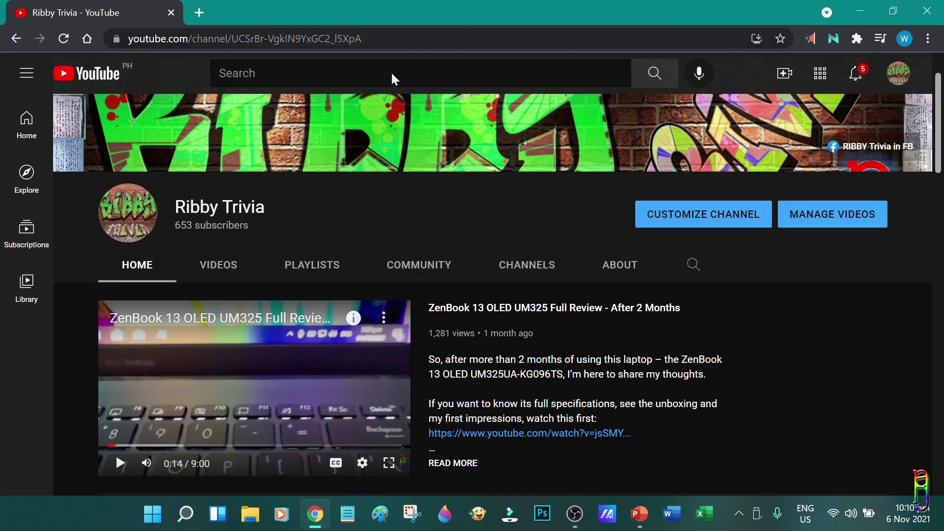
left_click(575, 514)
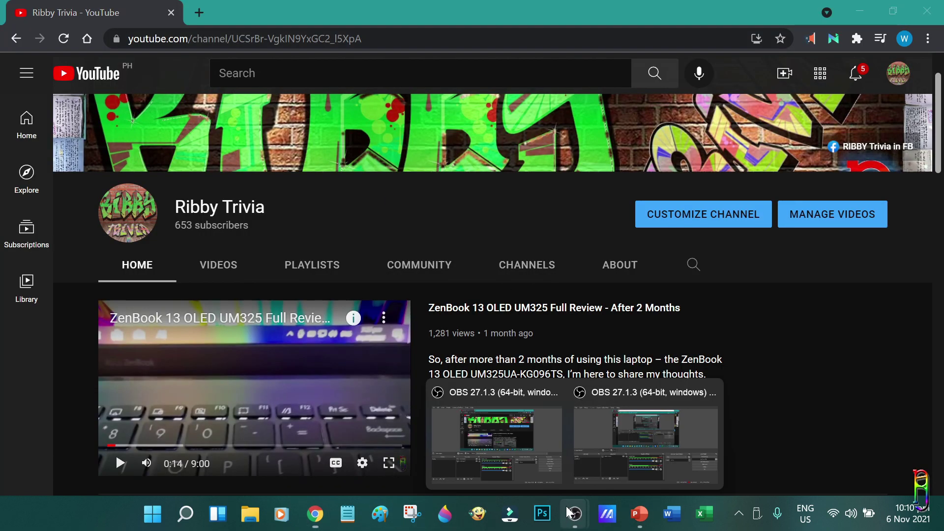
left_click(502, 455)
left_click(361, 345)
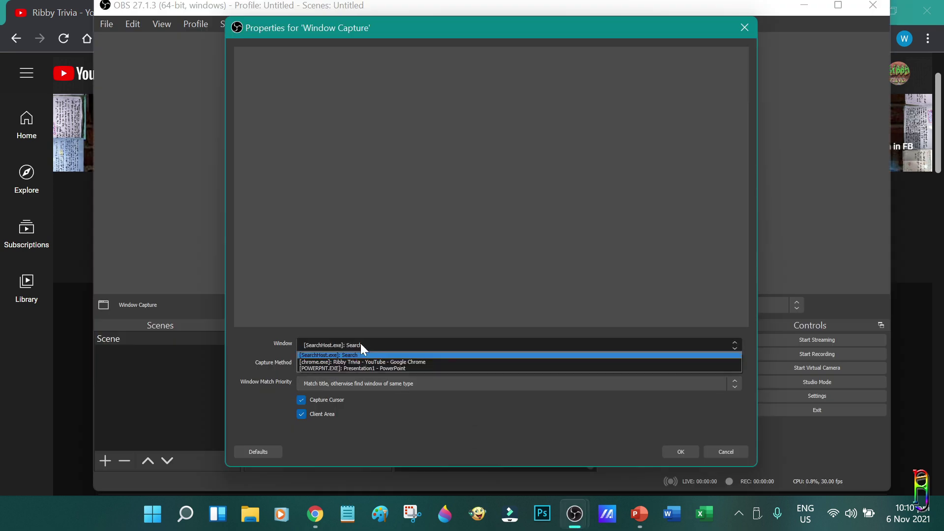
left_click(344, 368)
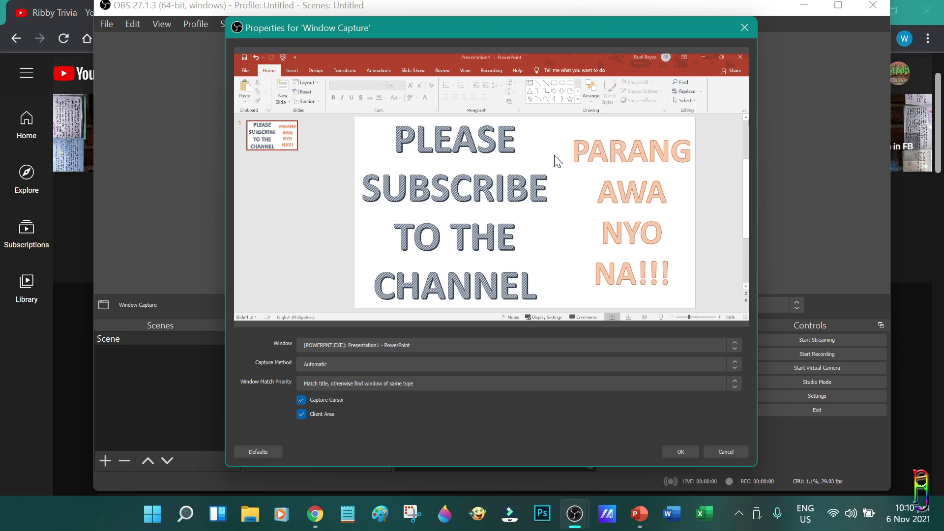
left_click(692, 451)
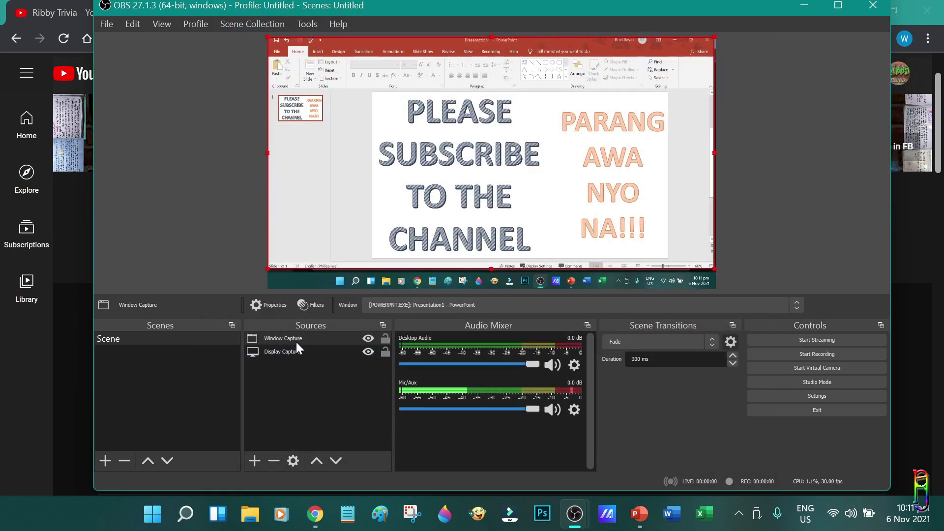
Step: Add a Window Capture named 'Chrome' capturing the chrome.exe YouTube channel window
left_click(254, 461)
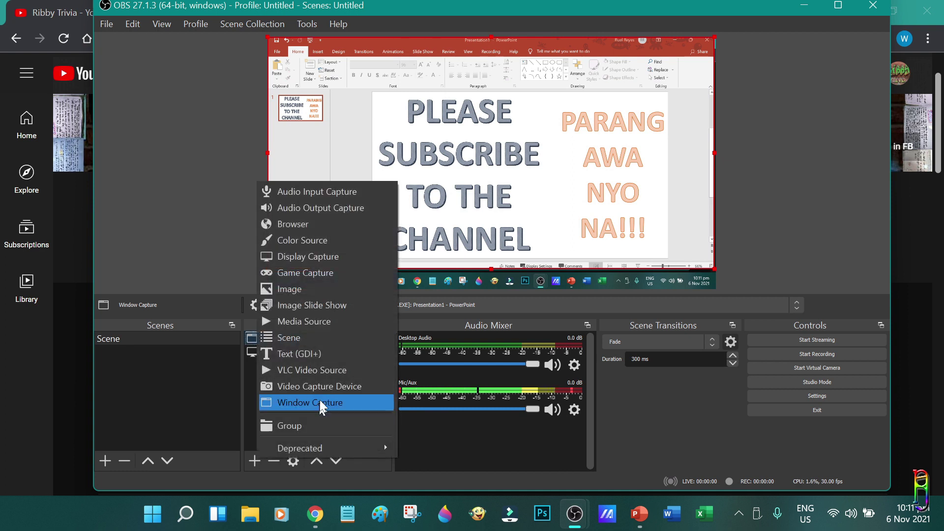
left_click(310, 402)
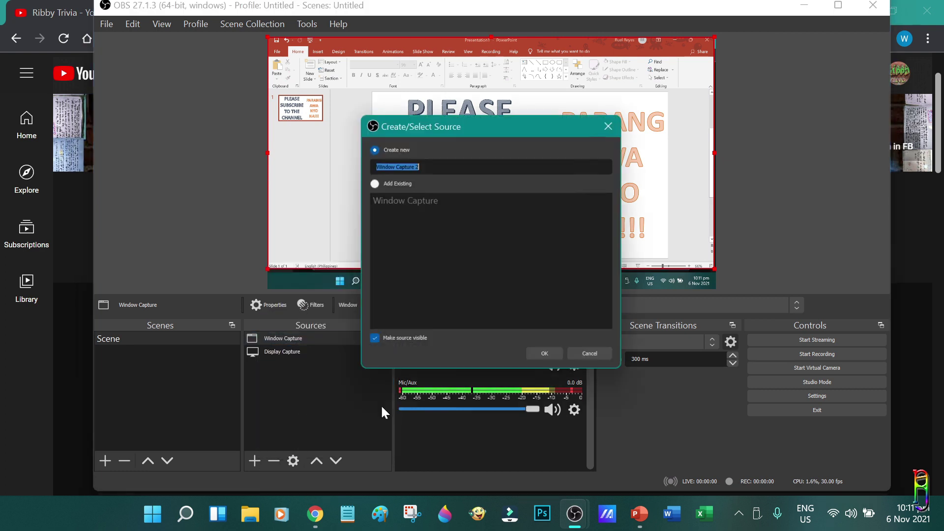
left_click(447, 167)
key("ctrl+a")
type("Chrome")
left_click(554, 353)
left_click(324, 346)
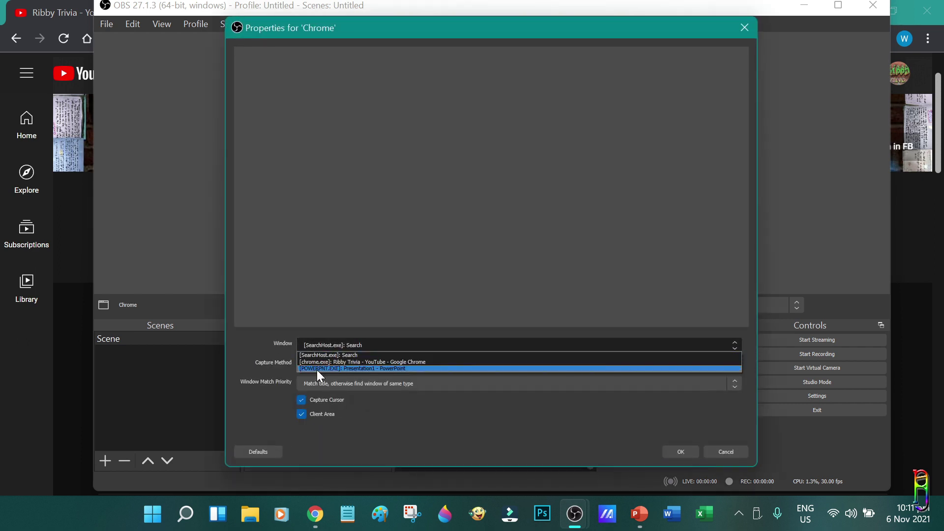
left_click(335, 362)
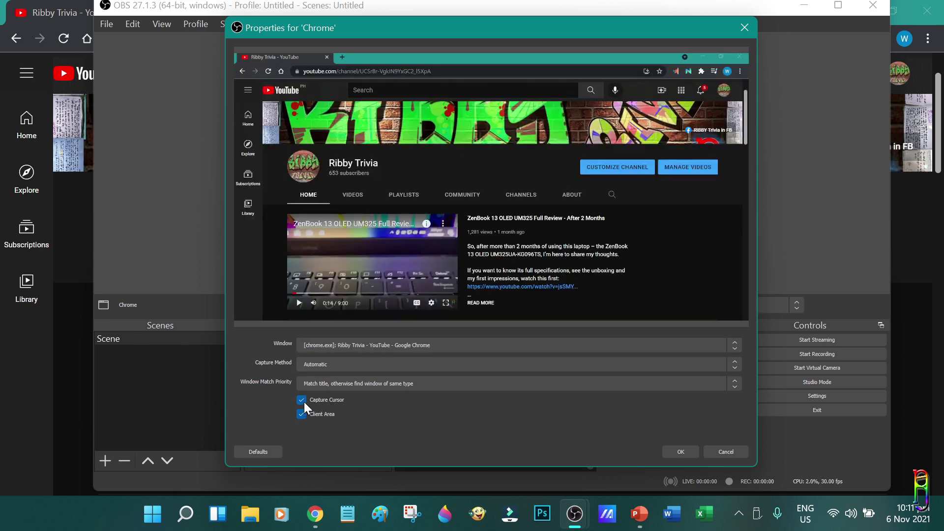
Step: Confirm the Chrome source settings and briefly hide and re-show Display and Window Capture
left_click(679, 453)
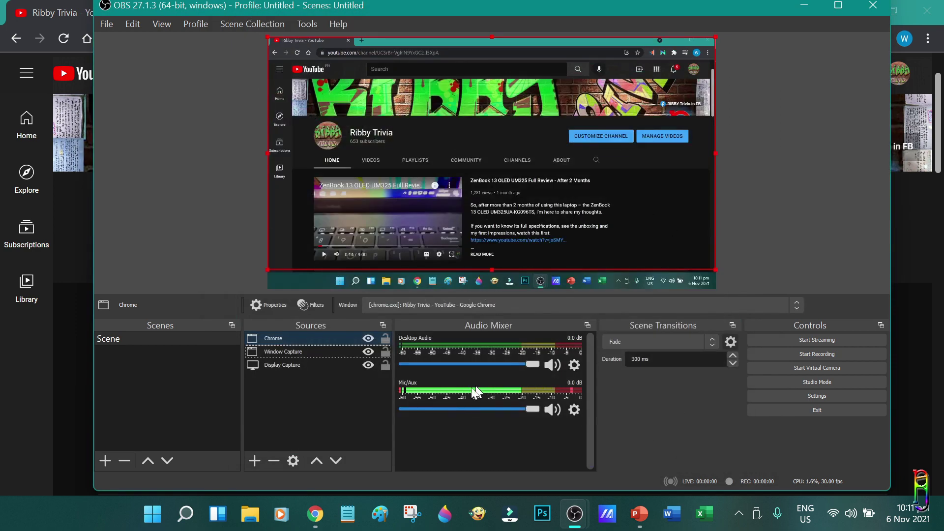
left_click(299, 348)
left_click(284, 340)
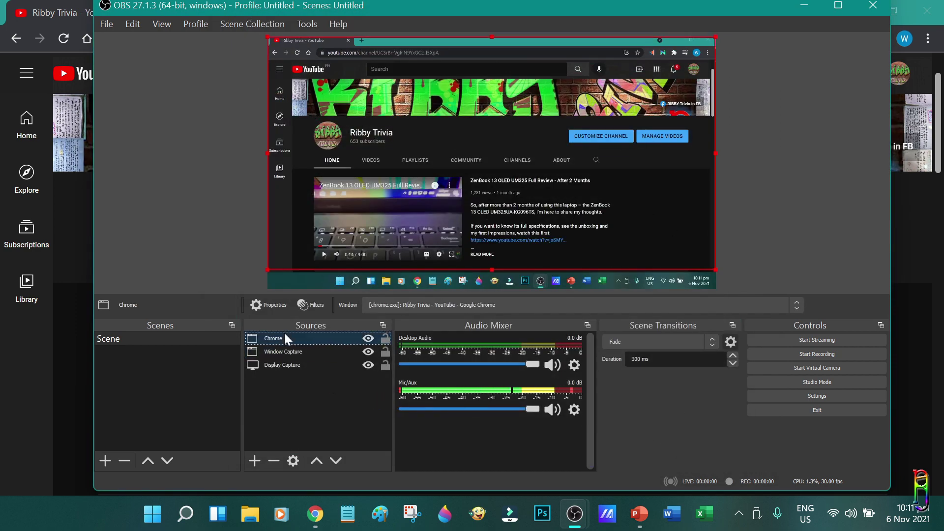
left_click(369, 365)
left_click(369, 351)
left_click(368, 365)
left_click(366, 350)
left_click(319, 351)
left_click(284, 367)
Step: Move Display Capture higher in the source order, above Chrome
left_click_drag(284, 367, 299, 335)
left_click(290, 353)
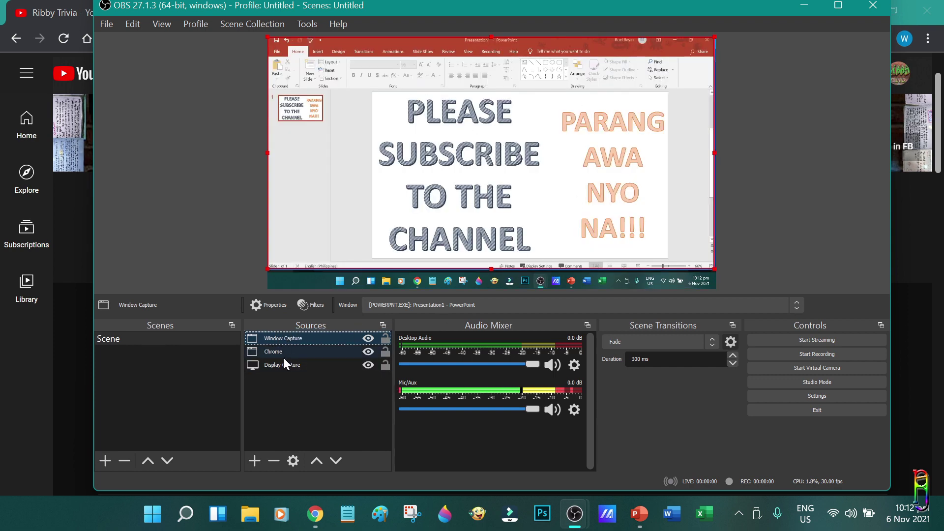
left_click(284, 355)
left_click_drag(289, 370, 292, 336)
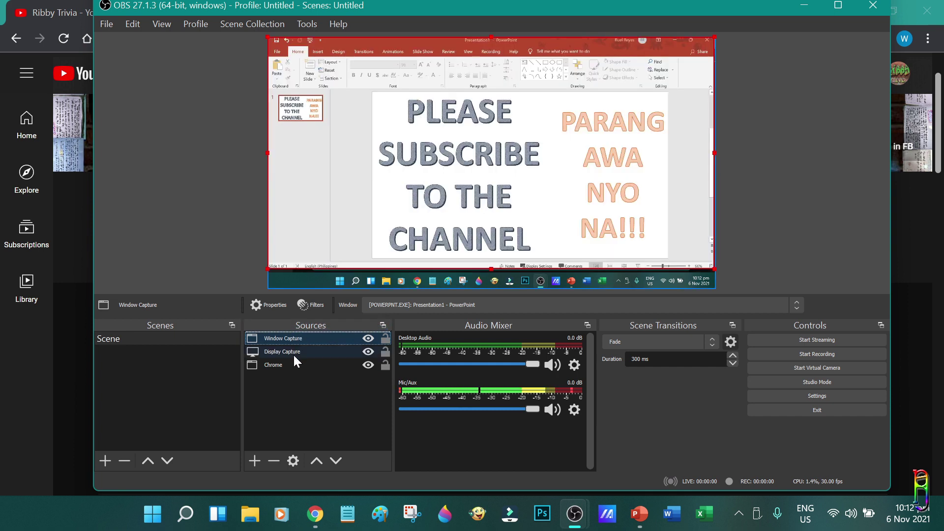
Step: Hide Window Capture and Display Capture, leaving only the Chrome source visible
left_click(369, 365)
left_click(371, 350)
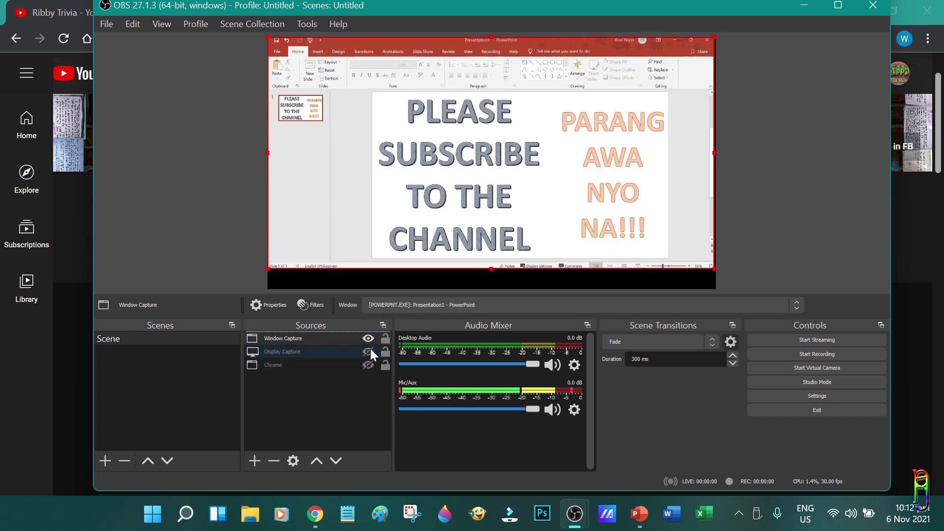
left_click(369, 338)
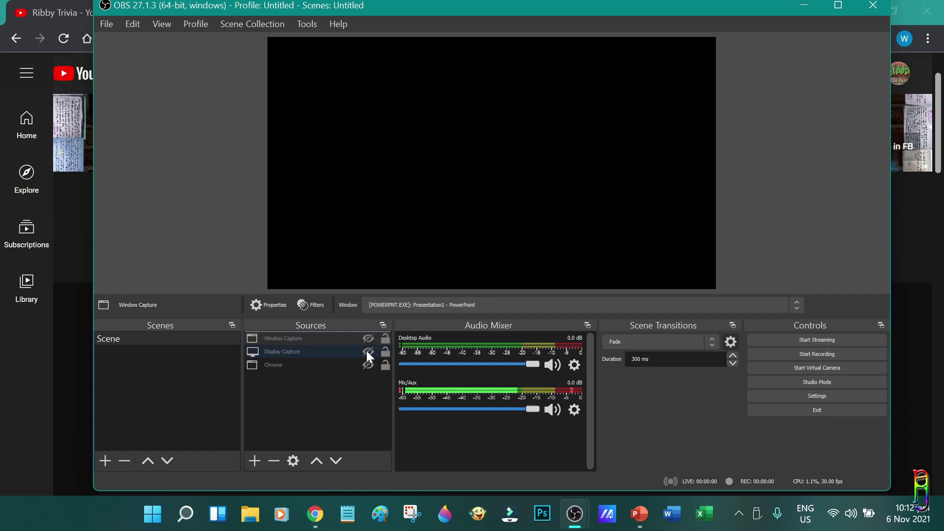
left_click(368, 351)
left_click(367, 365)
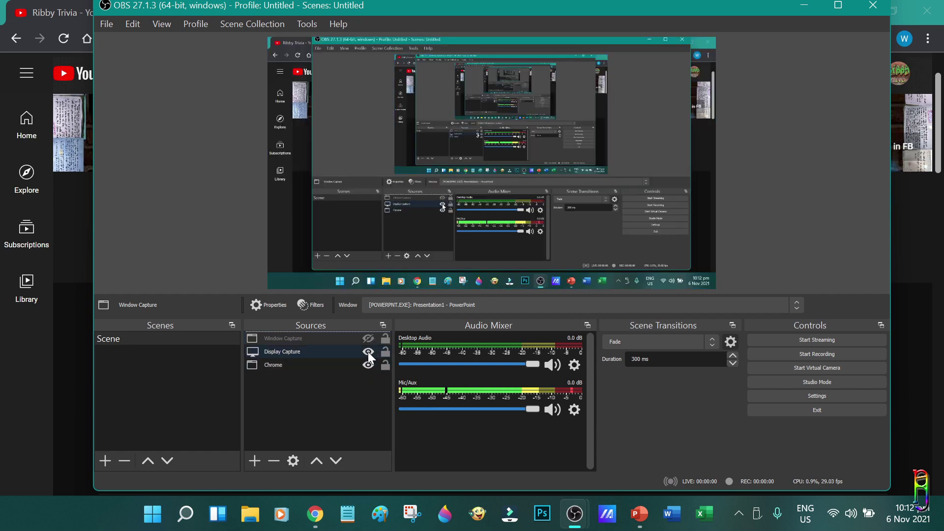
left_click(368, 353)
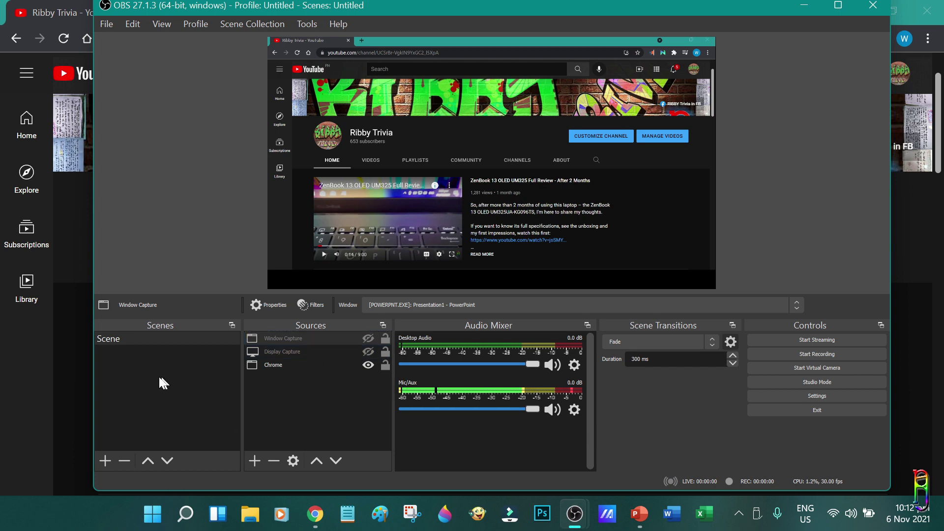
Step: Create Scene 2 and add a Window Capture named 'PowerPoint' of the presentation window
left_click(104, 462)
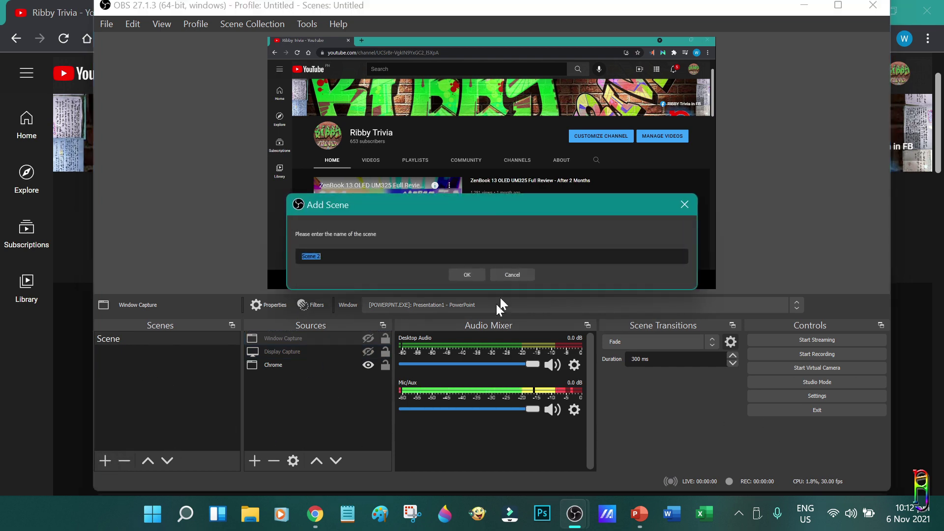
left_click(465, 275)
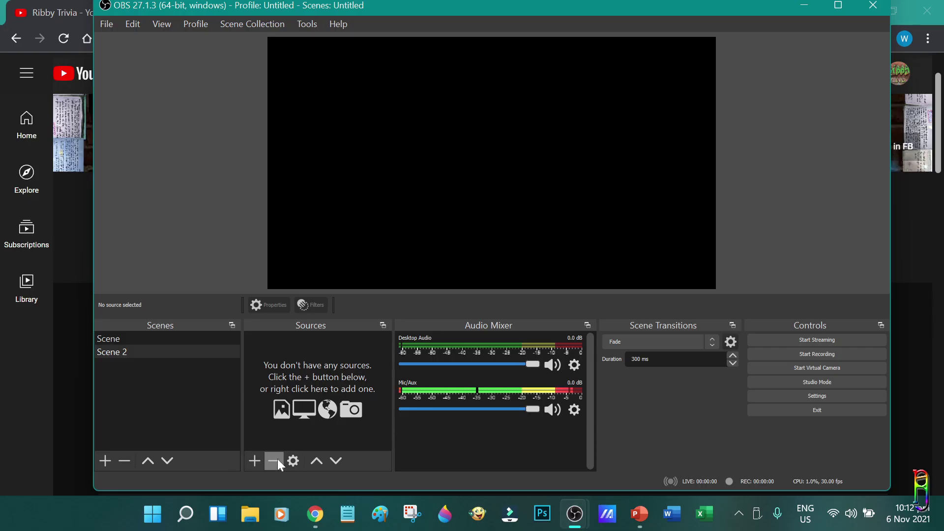
left_click(255, 461)
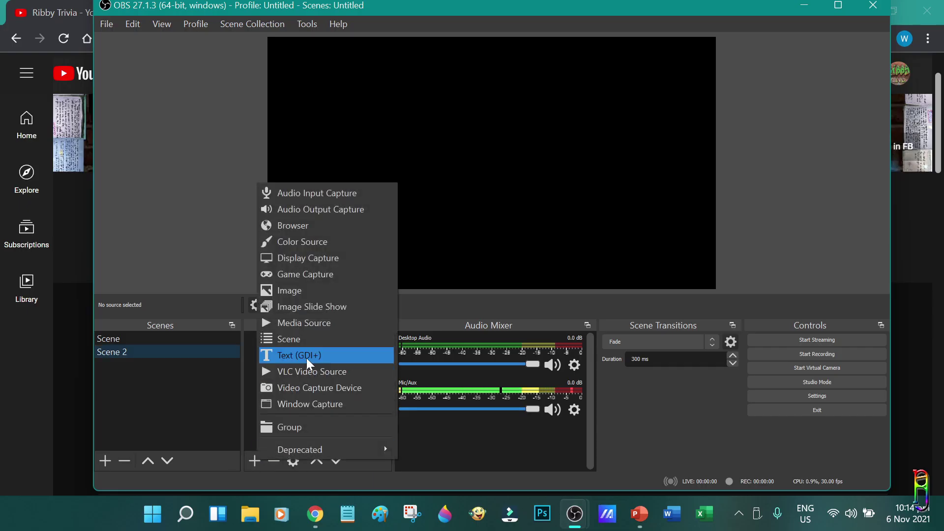
left_click(323, 404)
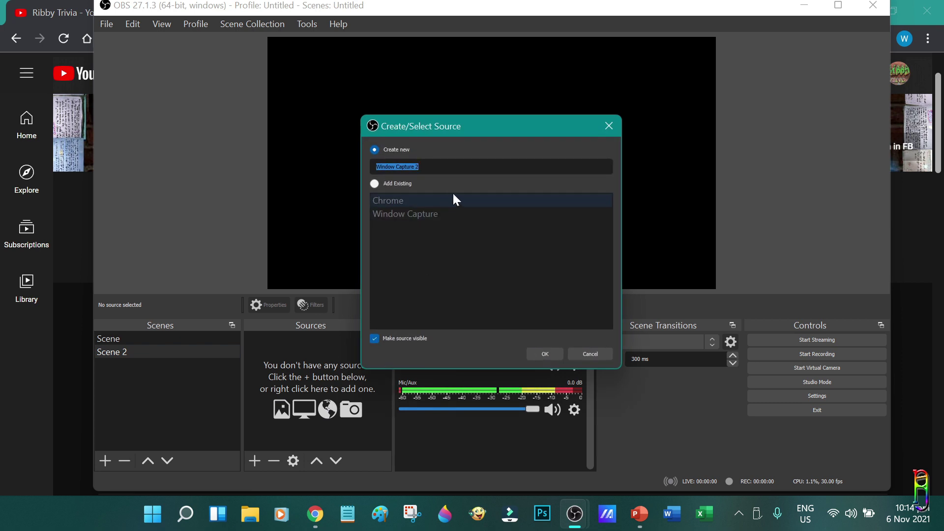
type("PowerPoint")
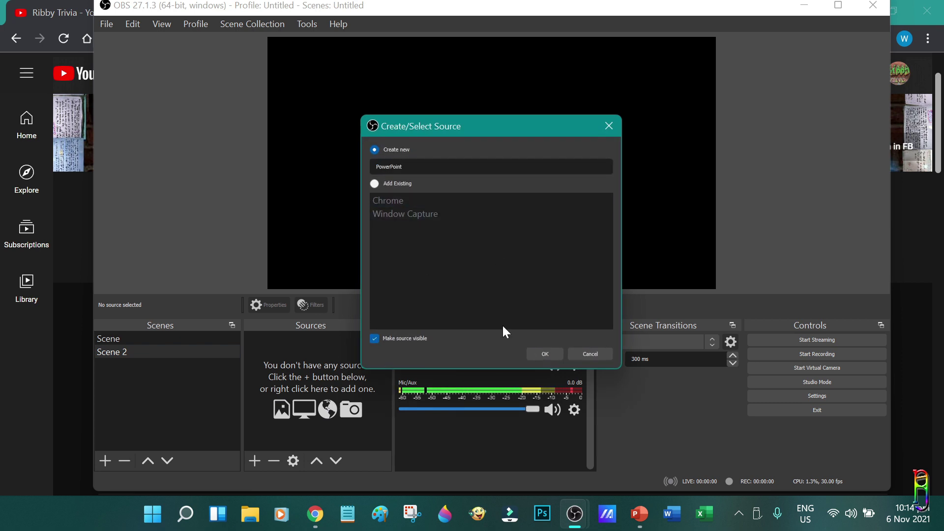
left_click(545, 355)
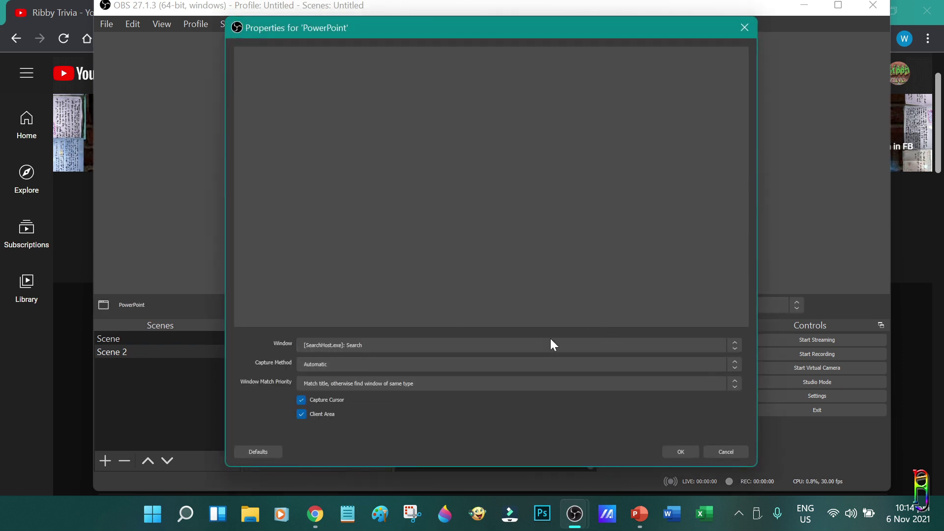
left_click(372, 346)
left_click(346, 368)
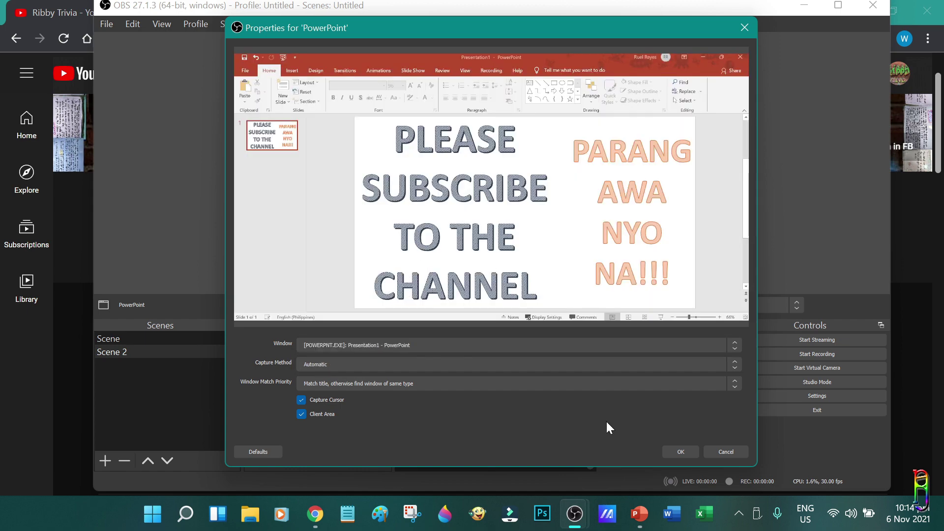
left_click(682, 452)
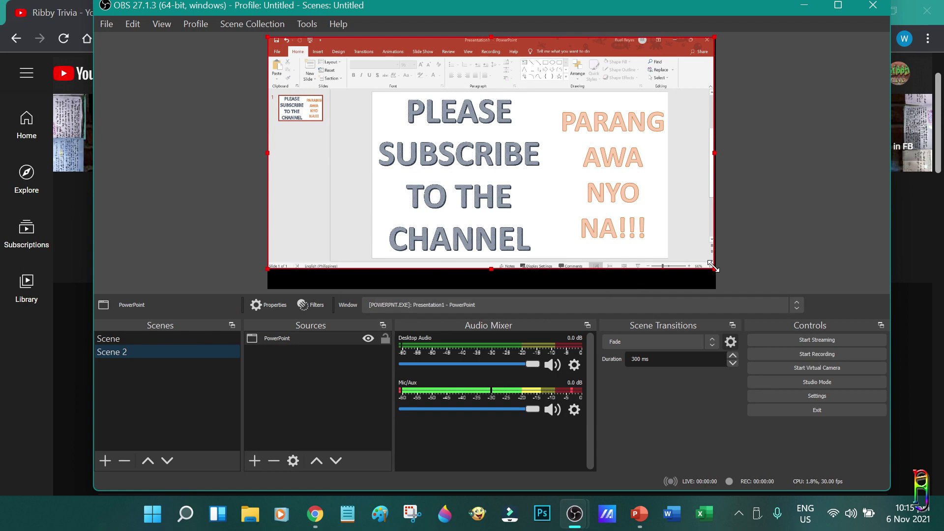
Step: Drag the PowerPoint capture's handles and body so it covers the full Scene 2 canvas
left_click_drag(711, 266, 724, 291)
mouse_move(555, 165)
left_mouse_down()
mouse_move(538, 165)
mouse_move(568, 168)
left_mouse_up()
left_click_drag(764, 290, 716, 290)
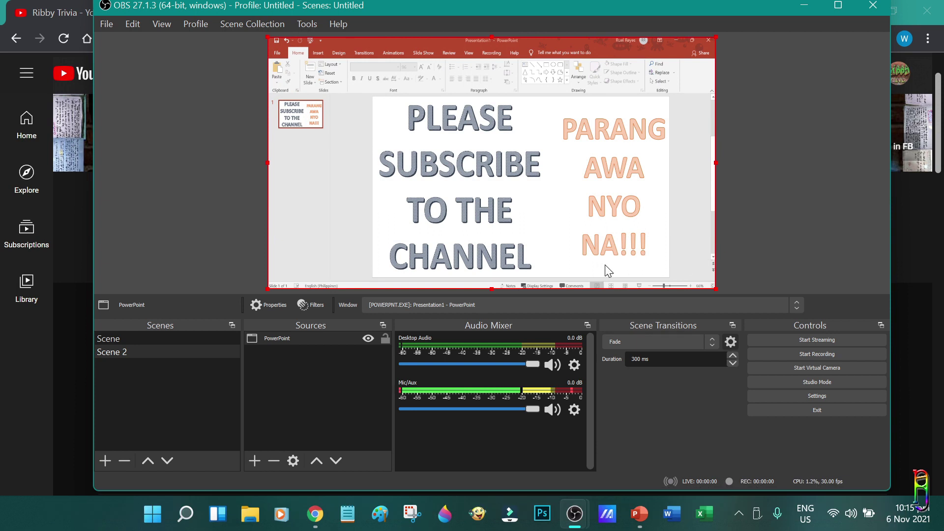
Step: Add a Video Capture Device source using the USB2.0 HD UVC WebCam to Scene 2
left_click(254, 461)
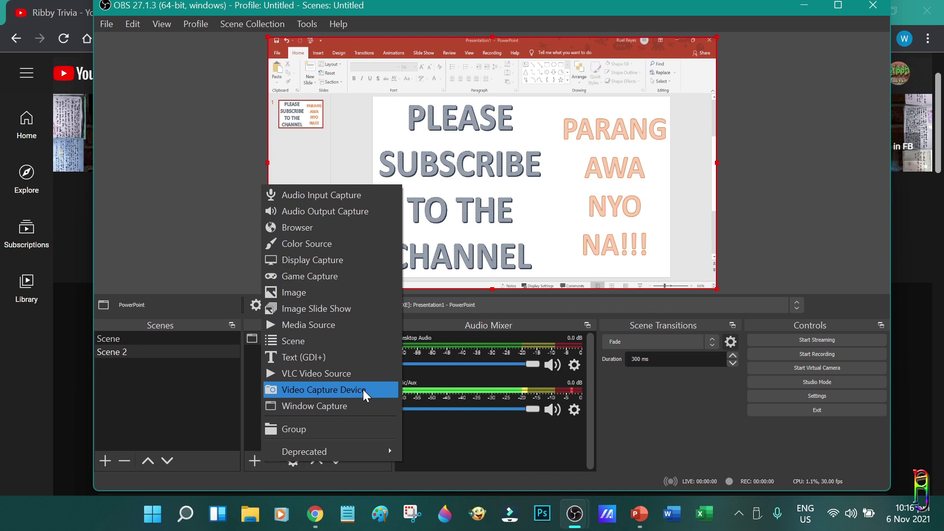
left_click(348, 390)
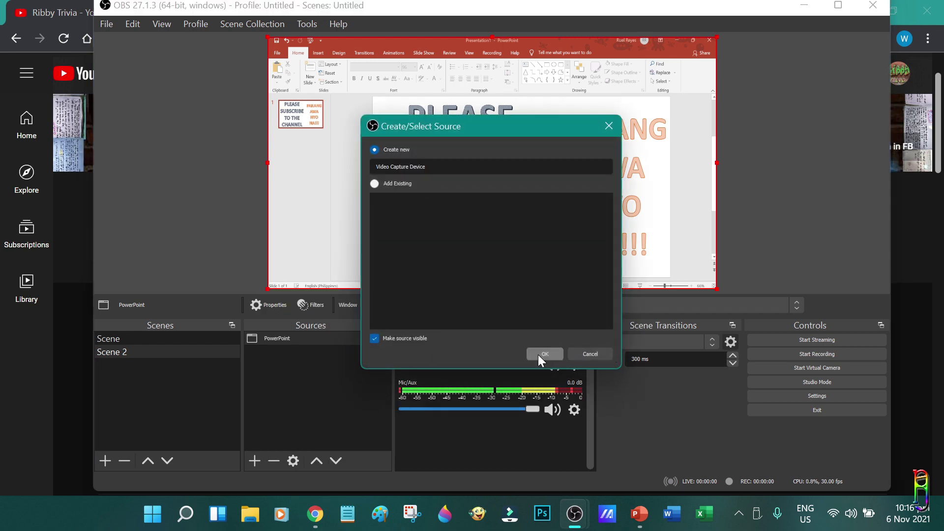
left_click(539, 354)
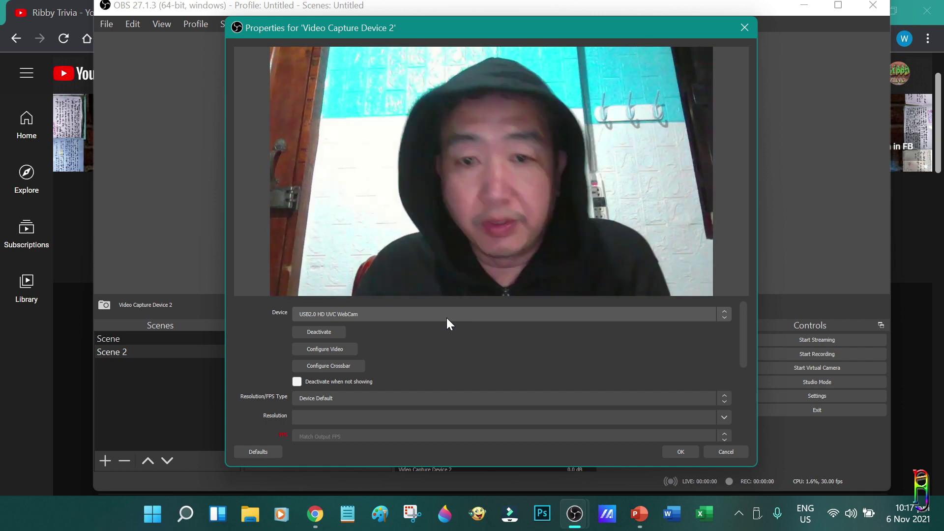
left_click(447, 317)
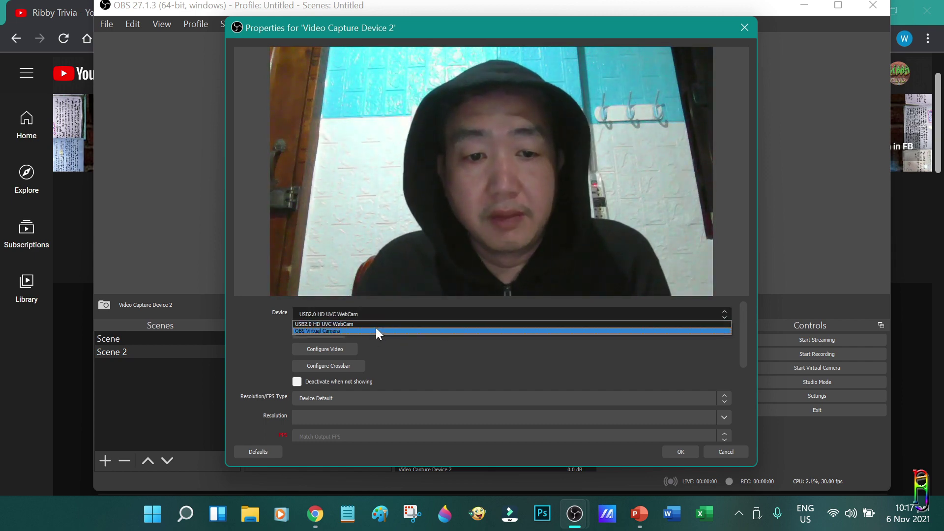
left_click(552, 359)
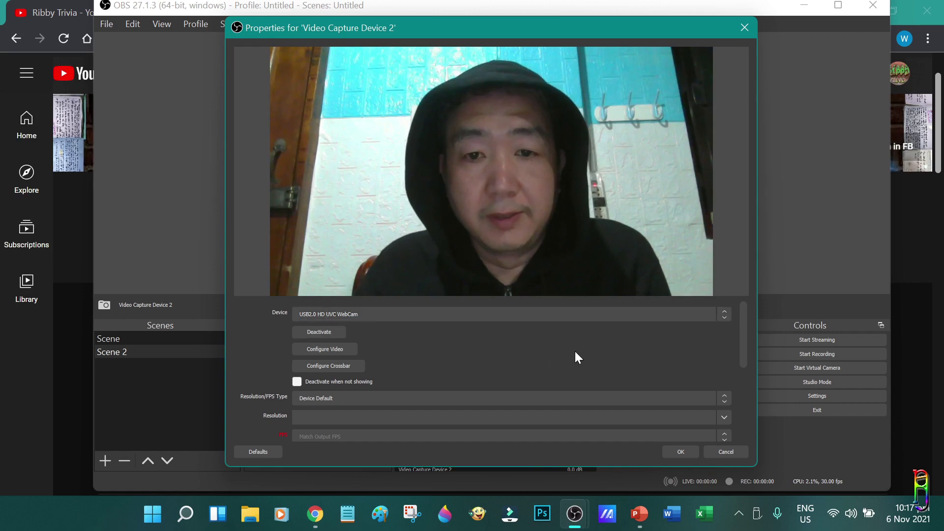
Step: Confirm the webcam source, then shrink it into a small box at the slide's bottom-left
left_click(680, 452)
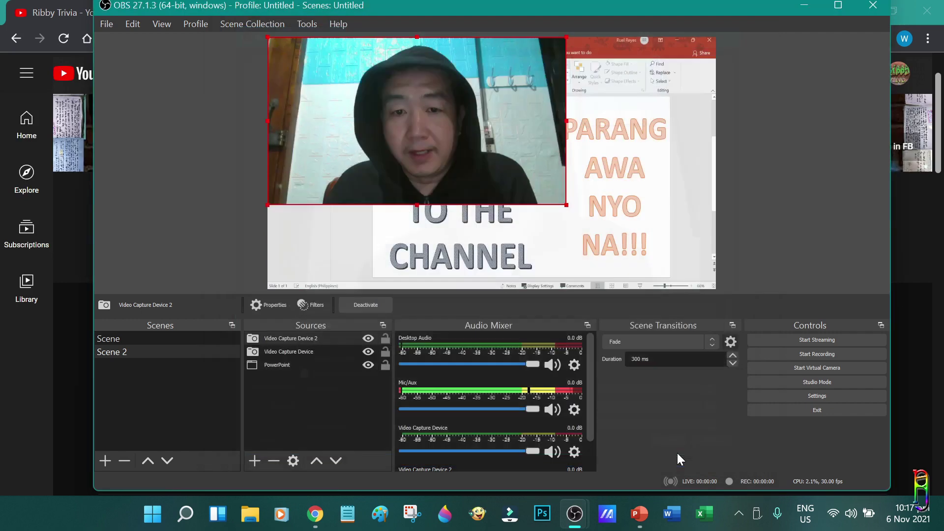
left_click_drag(566, 204, 504, 167)
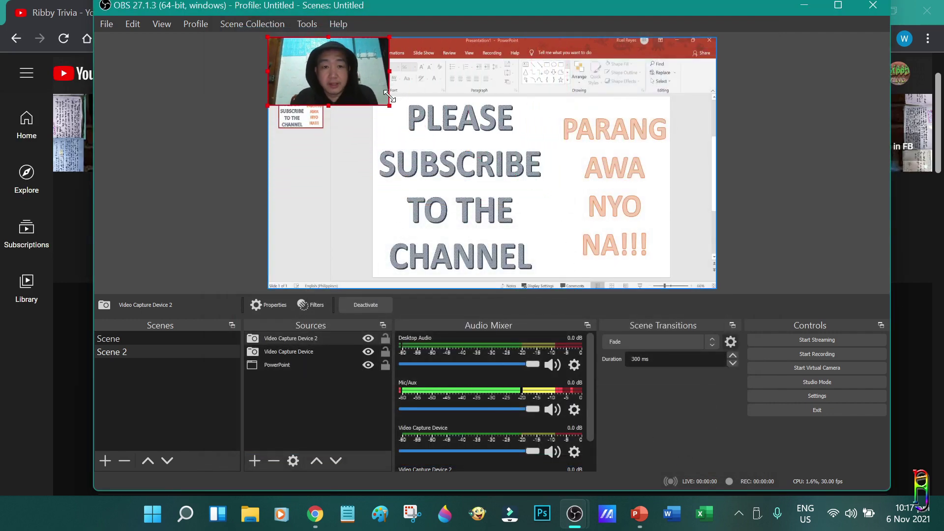
left_click_drag(390, 100, 401, 110)
left_click_drag(309, 68, 308, 244)
left_click_drag(403, 213, 369, 229)
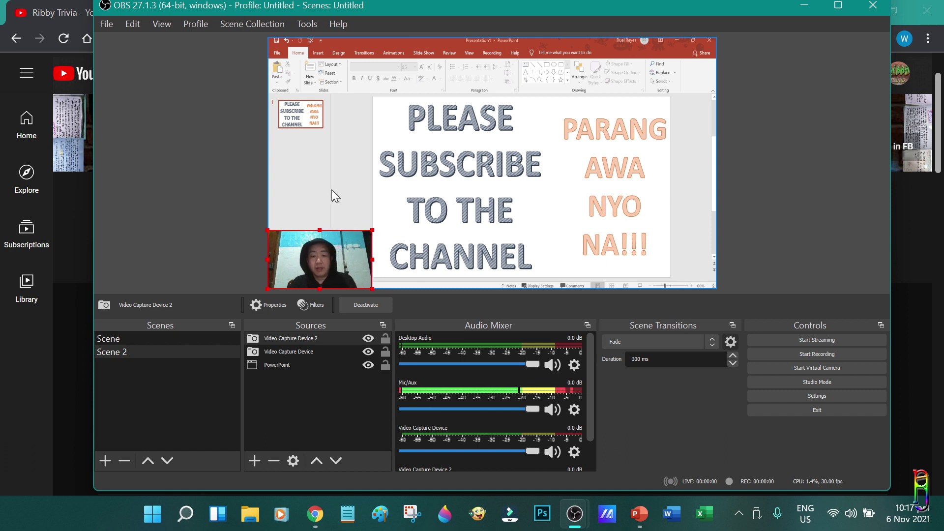
left_click_drag(332, 189, 331, 189)
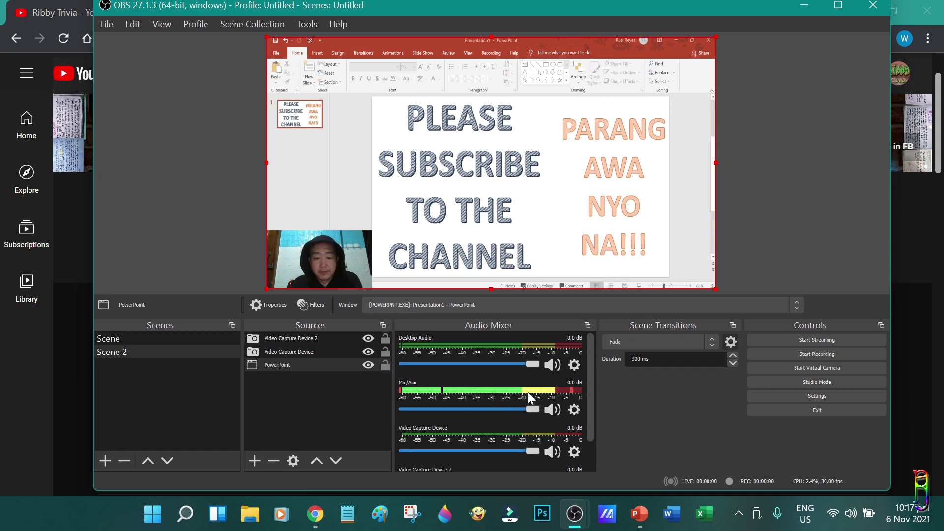
Step: Switch from Scene 2 to the Chrome scene and back to Scene 2
left_click(133, 351)
left_click(146, 339)
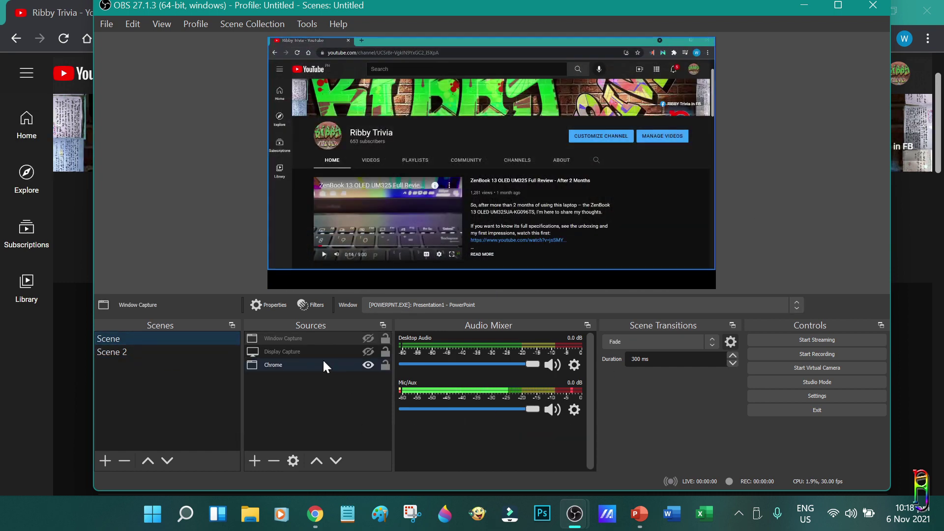
left_click(134, 353)
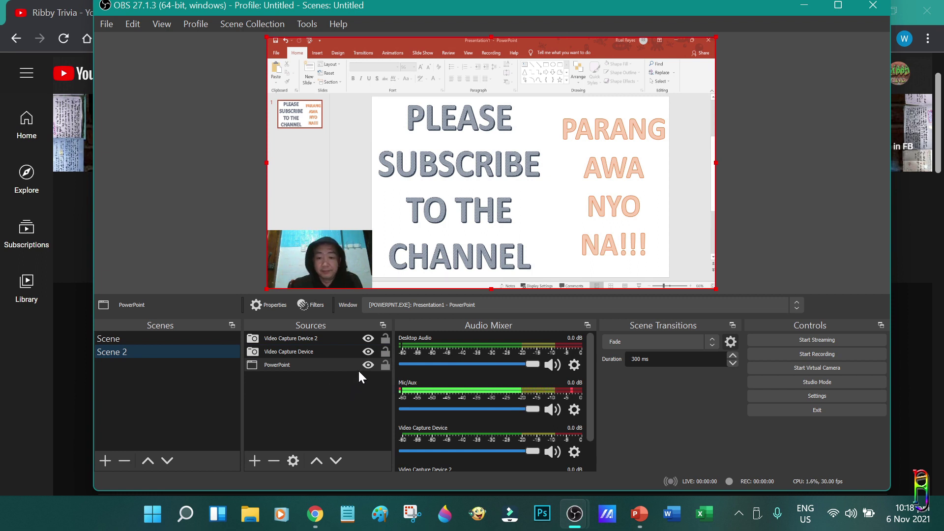
Step: Record Scene 2 for about 12 seconds, pausing briefly, then stop the recording
left_click(811, 354)
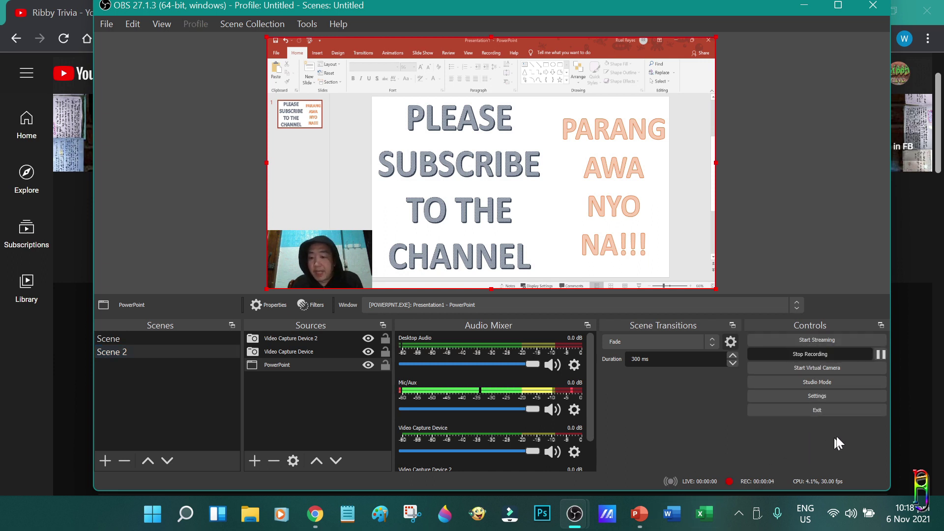
left_click(881, 354)
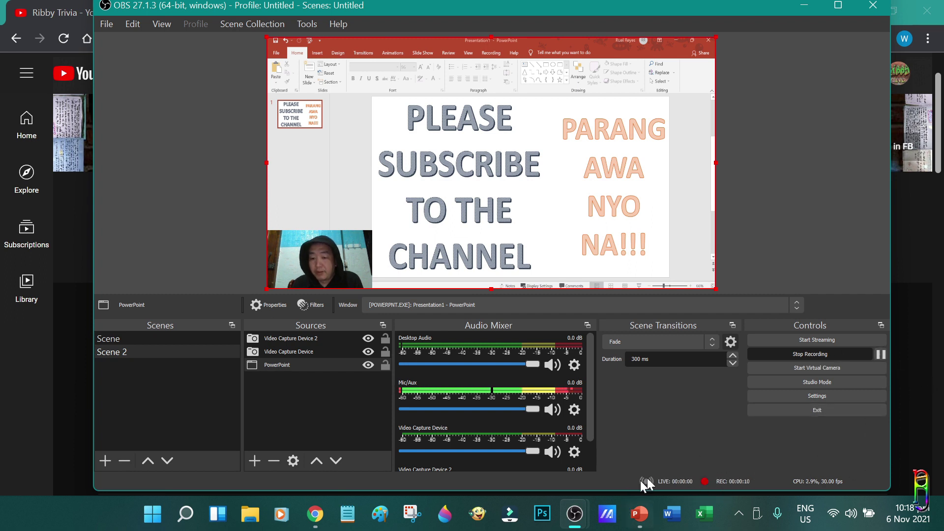
left_click(798, 349)
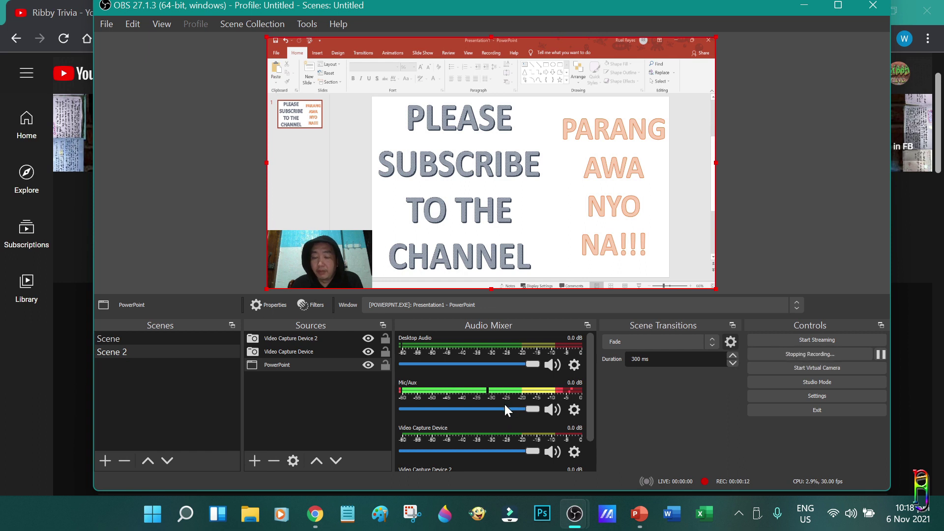
left_click(110, 24)
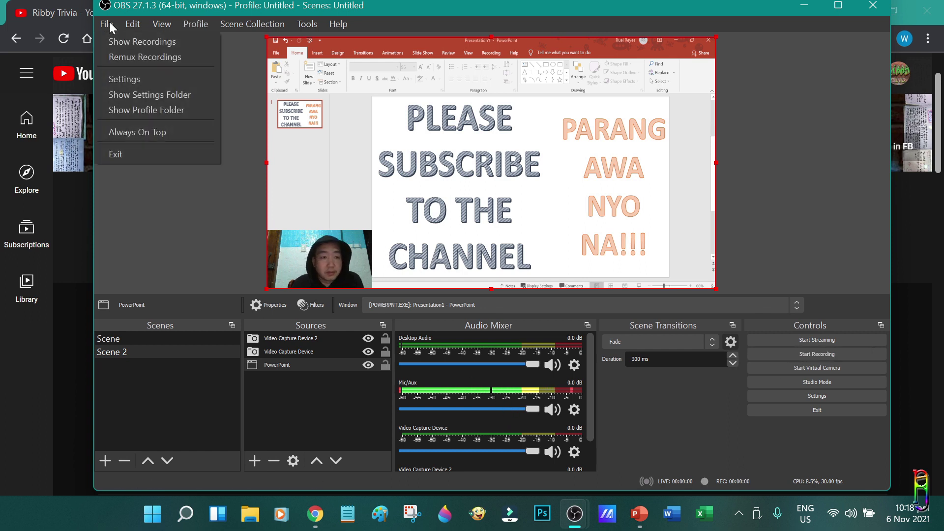
left_click(132, 41)
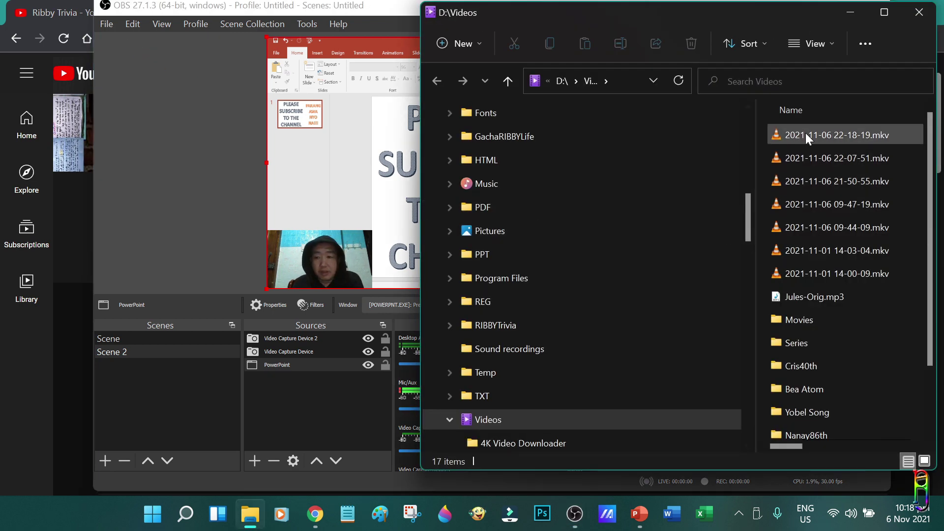
left_click(807, 139)
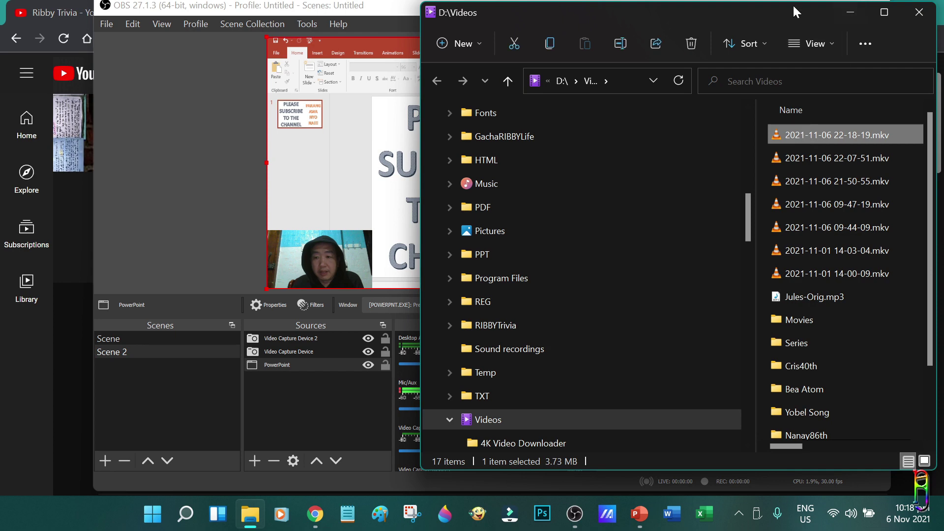
left_click_drag(795, 13, 408, 18)
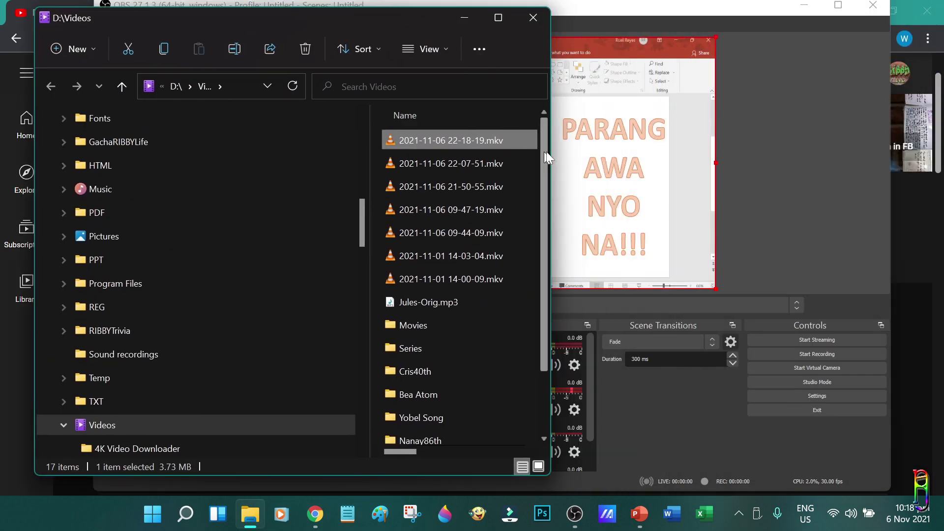
left_click_drag(549, 150, 748, 147)
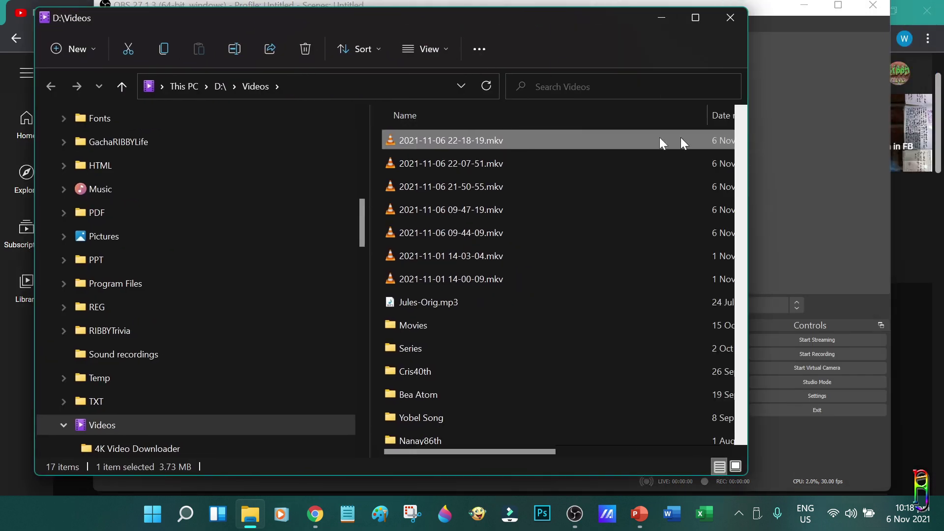
double_click(510, 140)
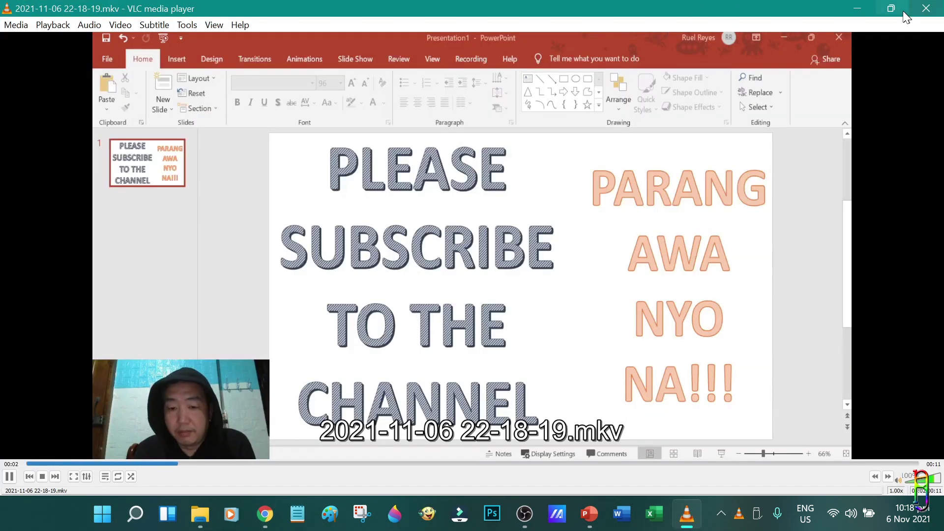
Step: Exit VLC's full screen and close the player once the recording finishes
left_click(891, 8)
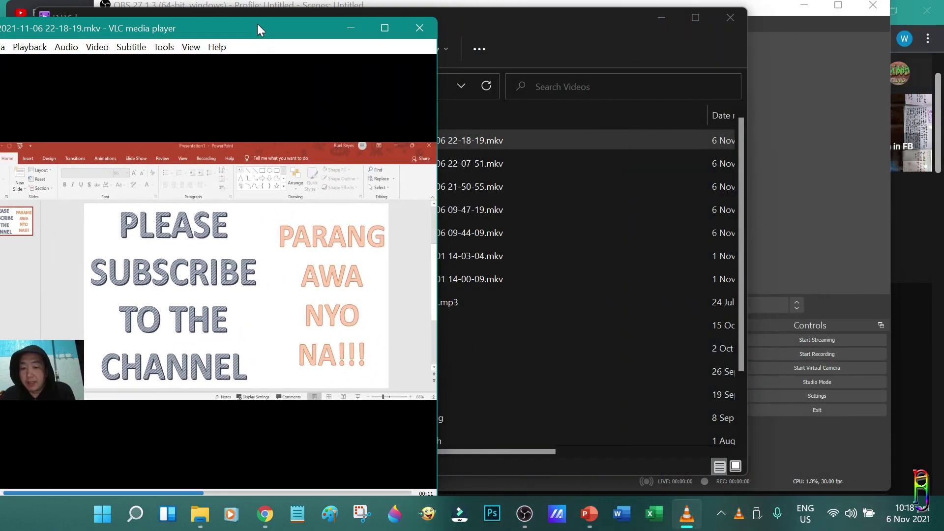
left_click_drag(258, 18, 650, 66)
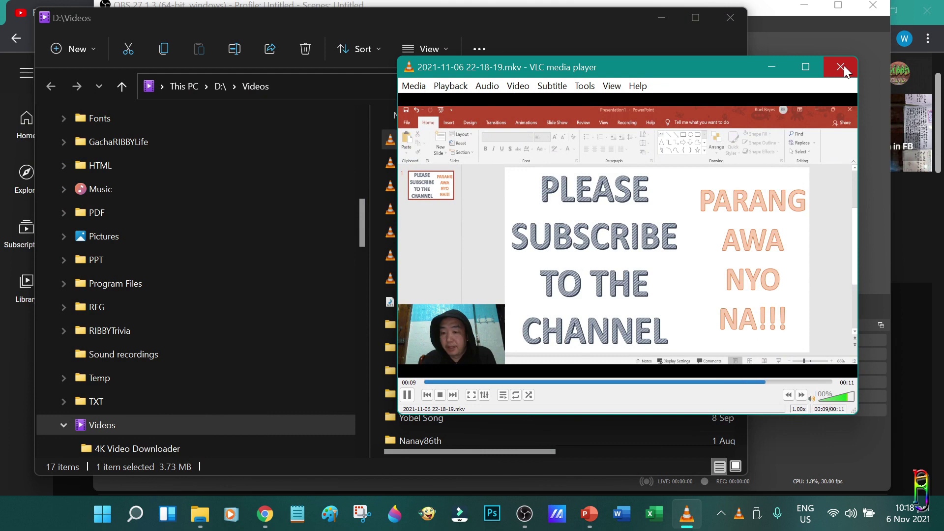
left_click(841, 67)
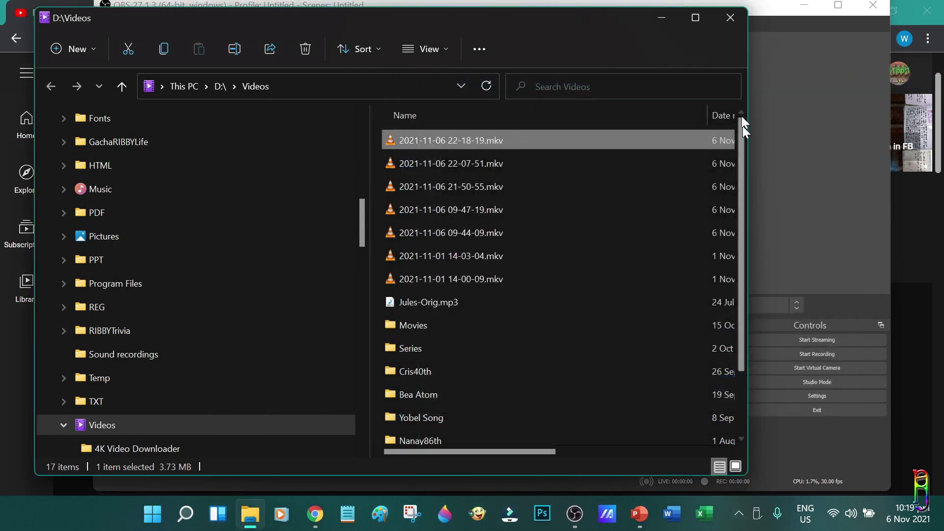
left_click(105, 5)
left_click(106, 23)
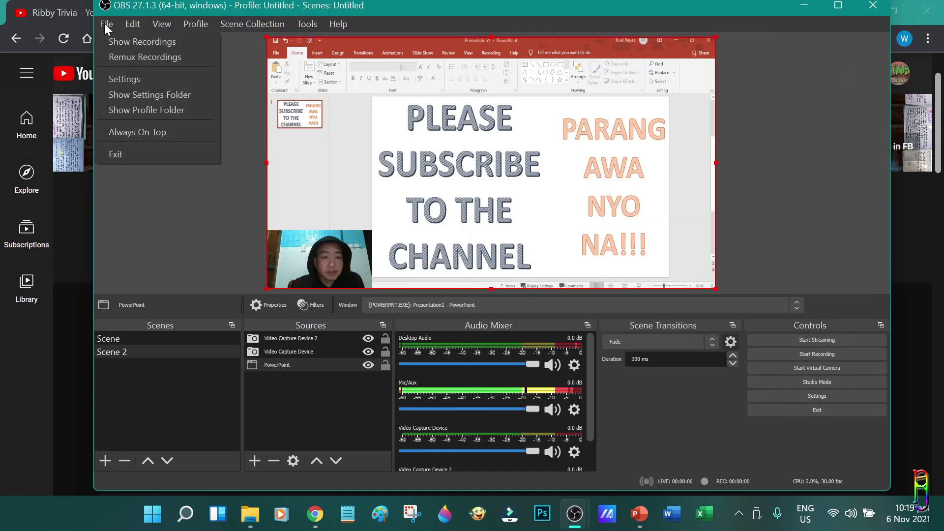
left_click(129, 79)
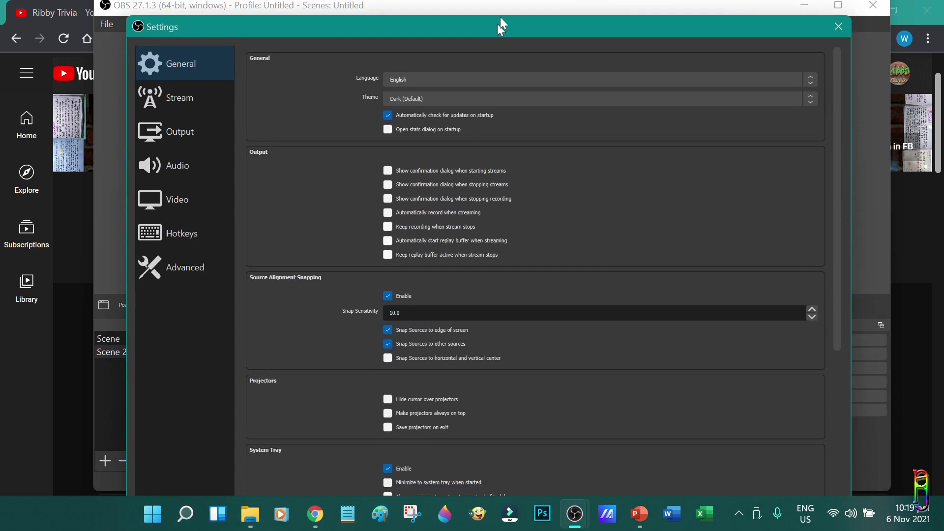
mouse_move(498, 19)
left_mouse_down()
mouse_move(536, 9)
mouse_move(543, 139)
mouse_move(503, 25)
left_mouse_up()
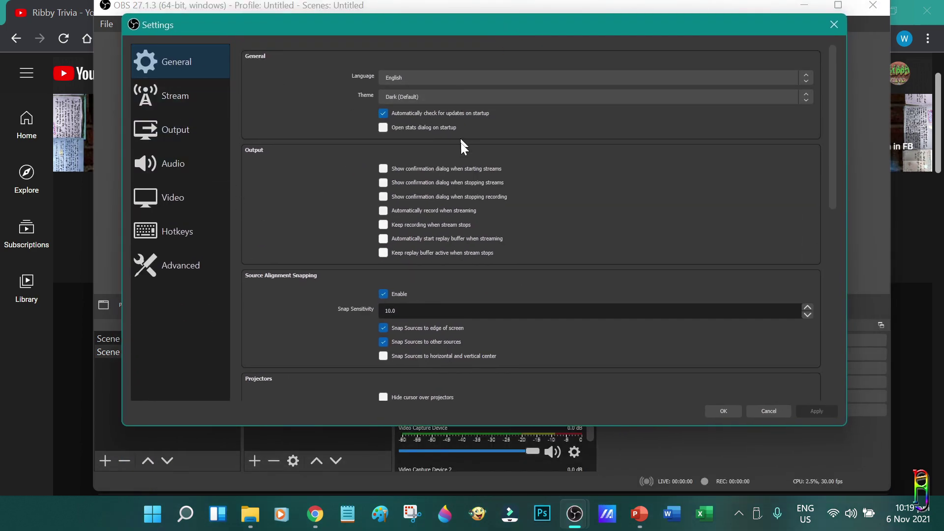
left_click(172, 95)
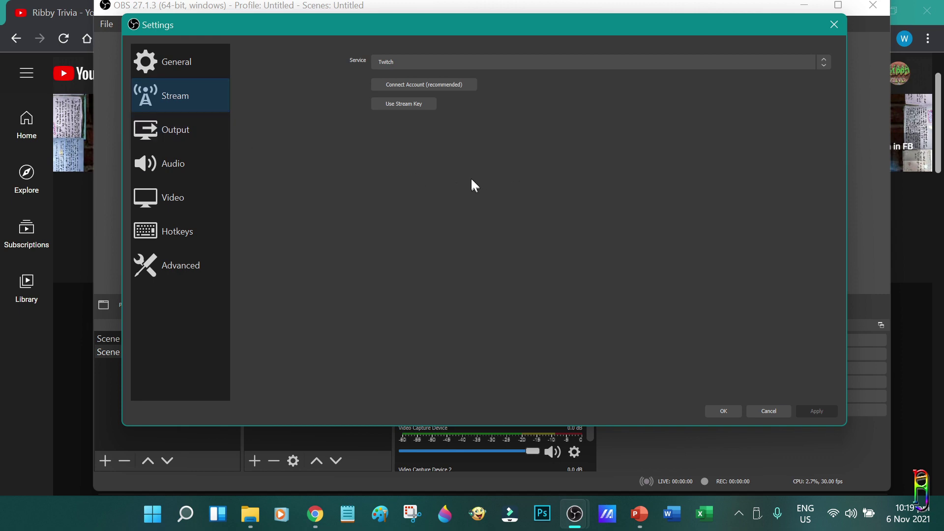
left_click(394, 59)
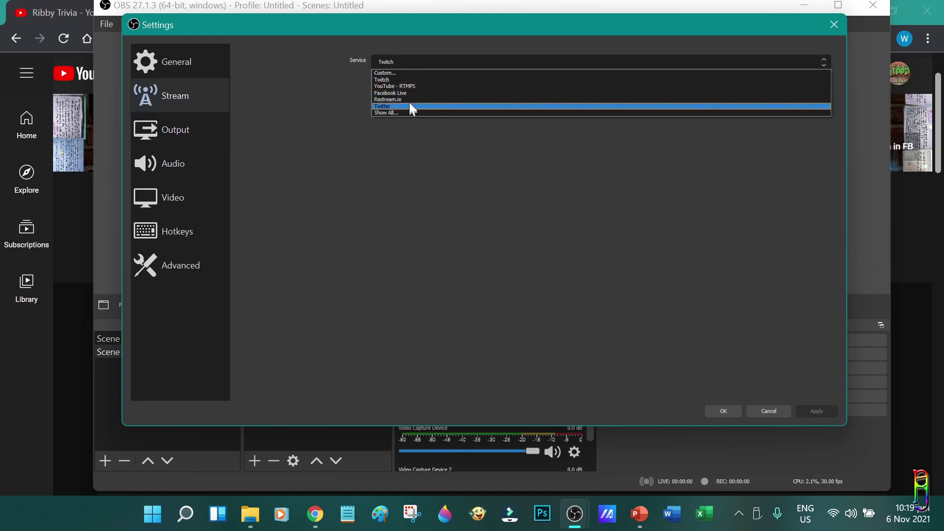
left_click(835, 25)
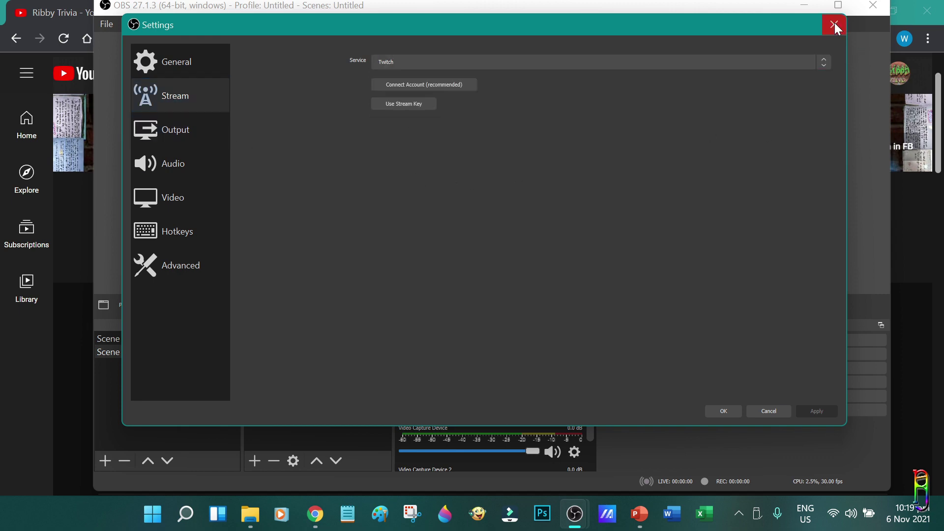
left_click(834, 25)
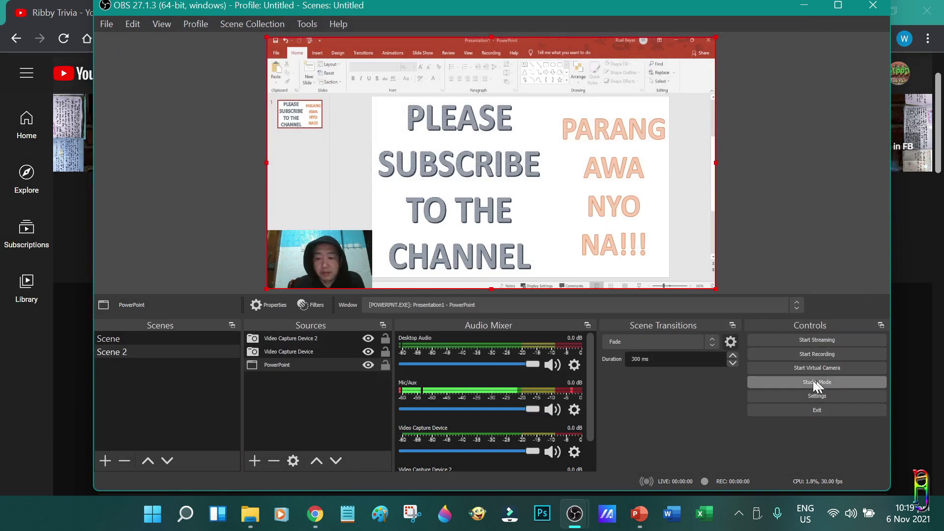
Step: Reopen Settings and review the Output page's Streaming, Recording and Audio tabs
left_click(107, 26)
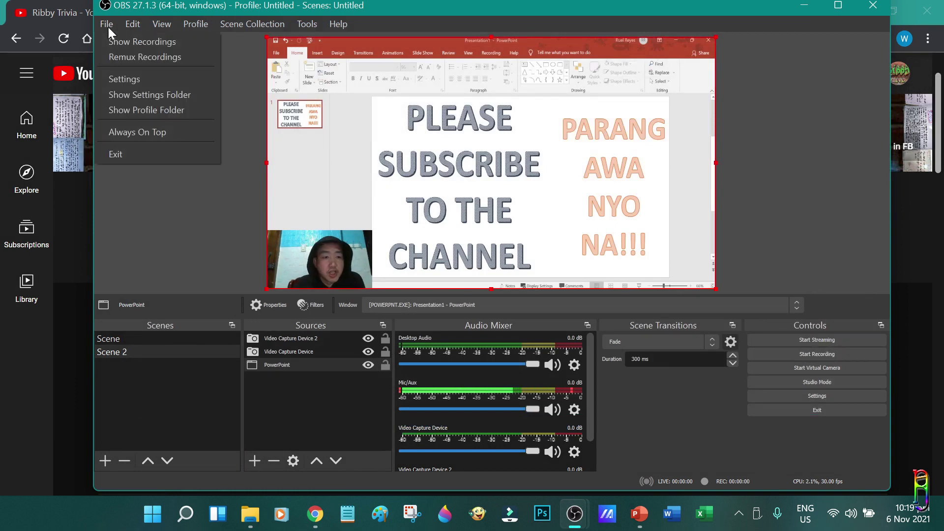
left_click(118, 78)
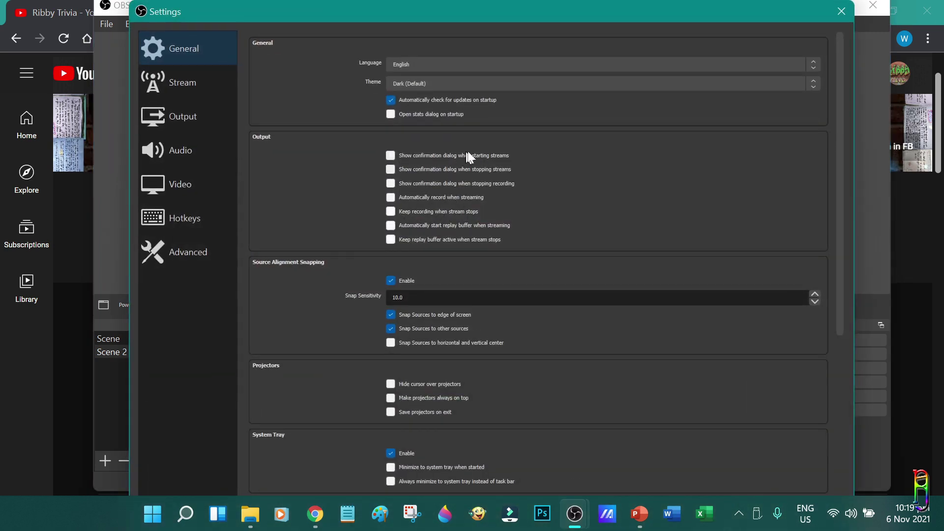
left_click(183, 87)
left_click(193, 119)
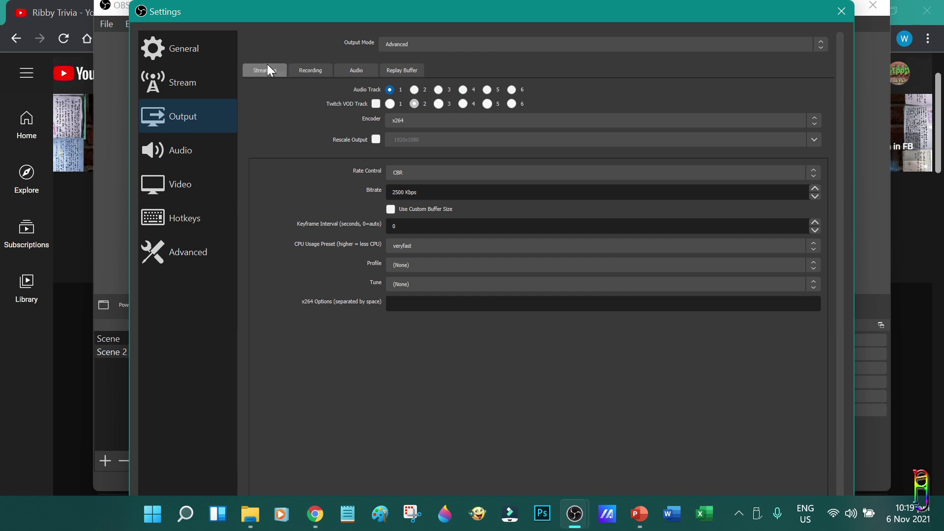
left_click(303, 69)
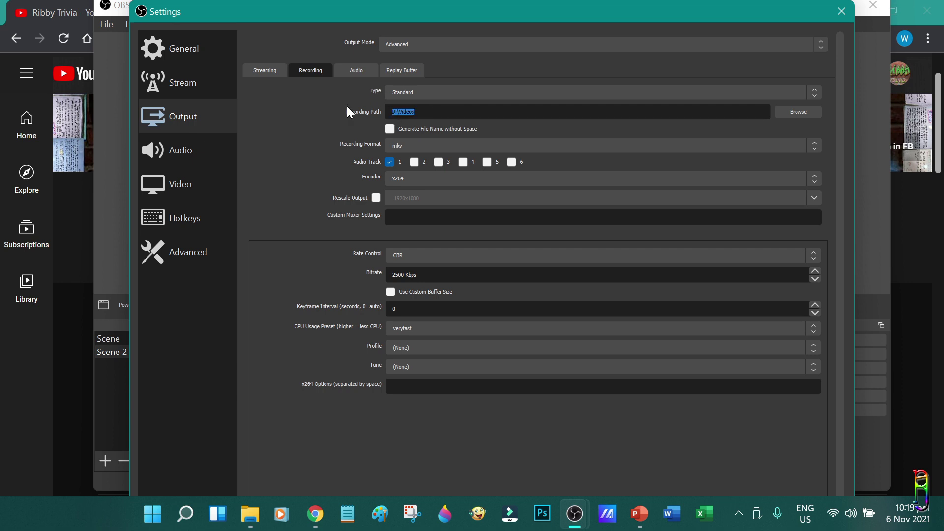
left_click(356, 71)
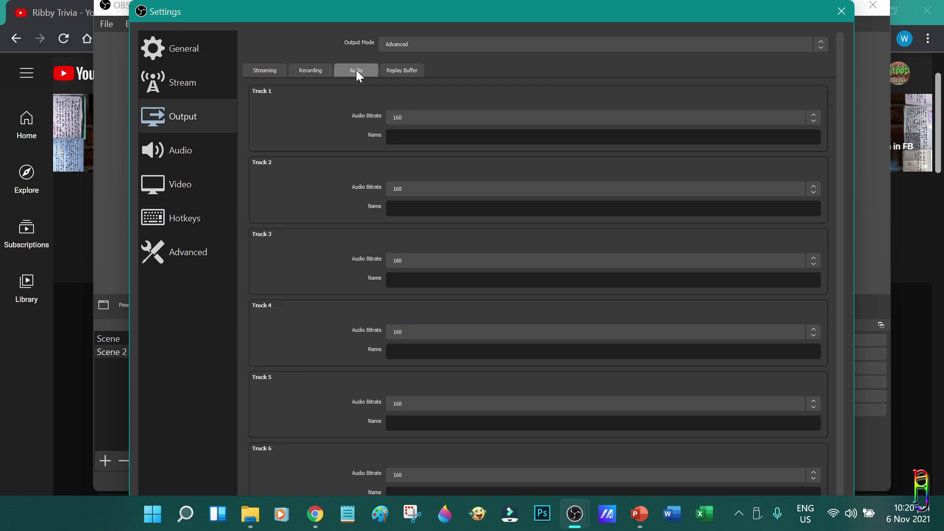
Step: Review the Audio, Video and Advanced settings pages, ending on Hotkeys
left_click(170, 153)
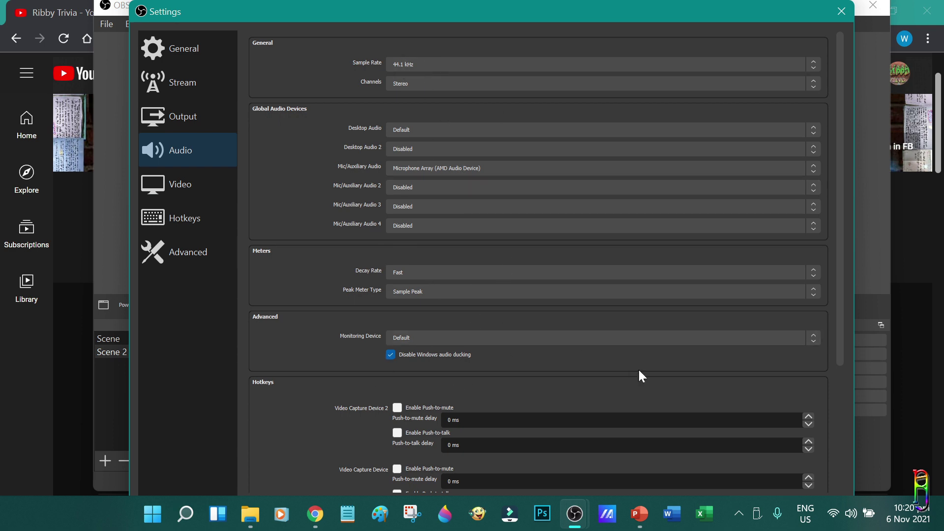
scroll(521, 365, "down", 3)
scroll(530, 340, "up", 2)
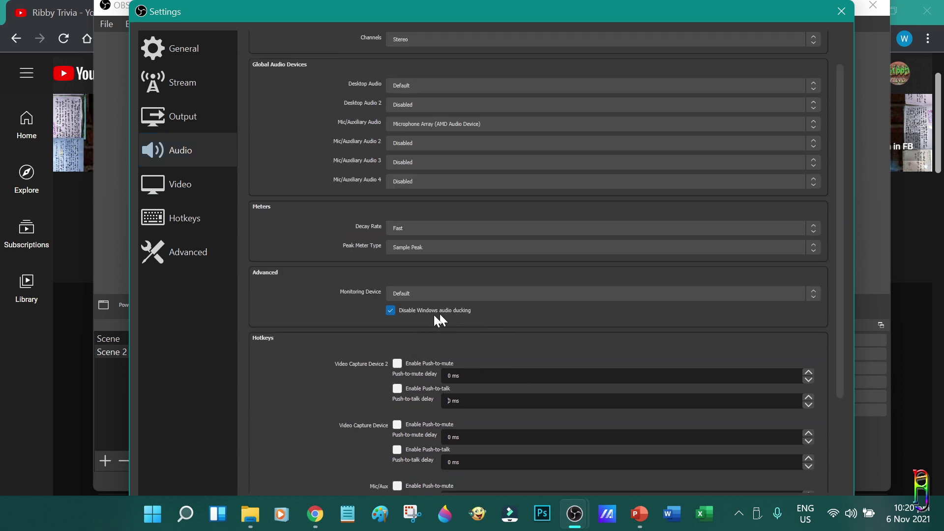
left_click(169, 190)
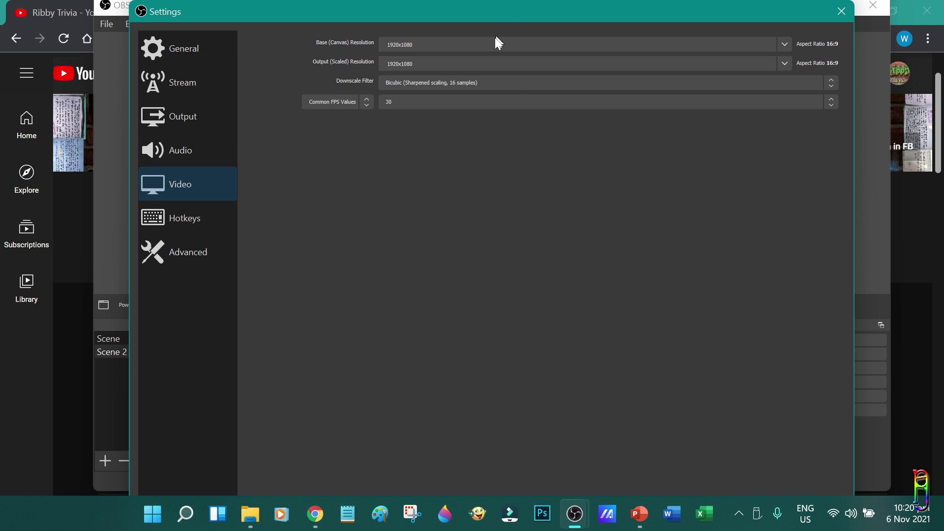
left_click(212, 261)
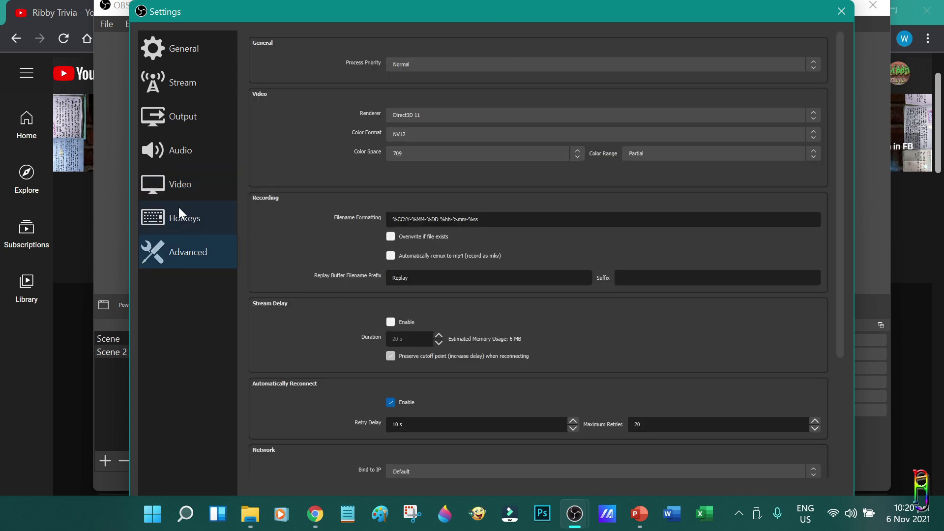
left_click(175, 220)
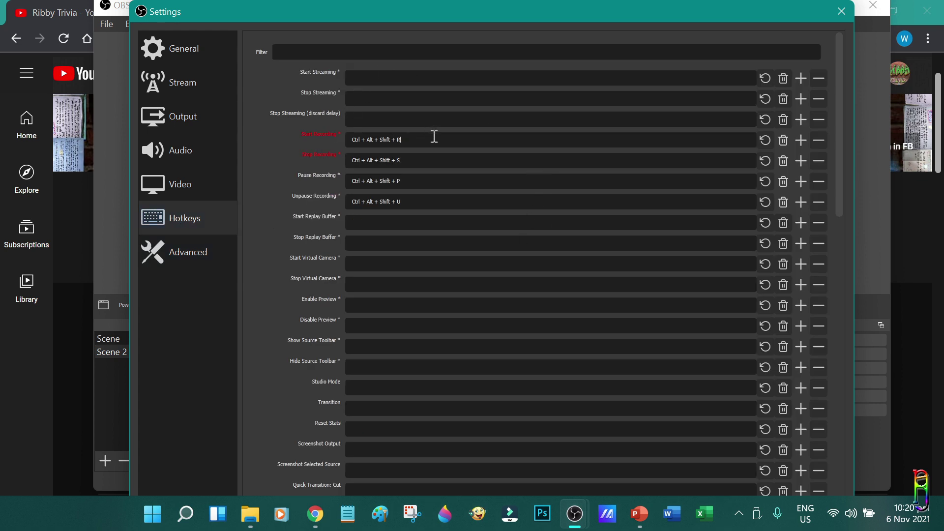
Step: Check the Start, Stop and Pause Recording hotkey fields, then close Settings unchanged
left_click_drag(404, 139, 312, 135)
left_click(422, 161)
left_click(428, 180)
left_click_drag(433, 181, 324, 181)
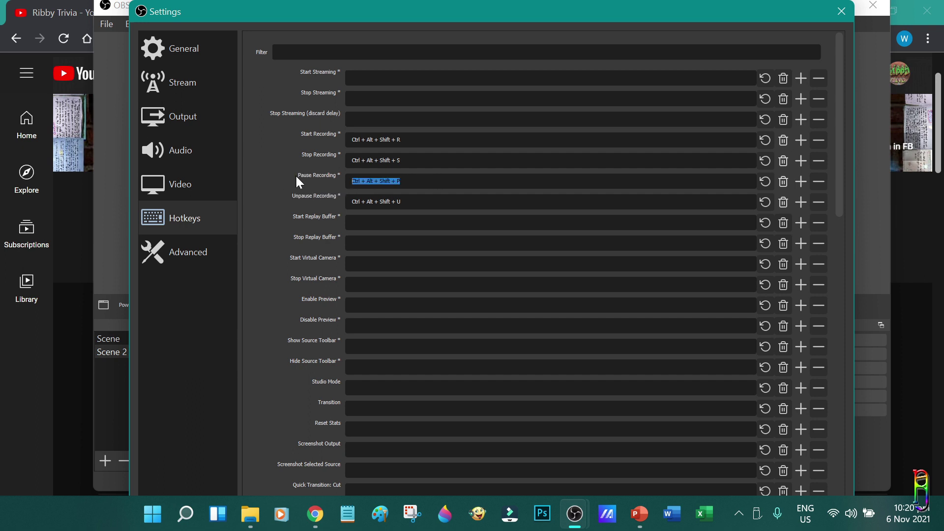
left_click(843, 11)
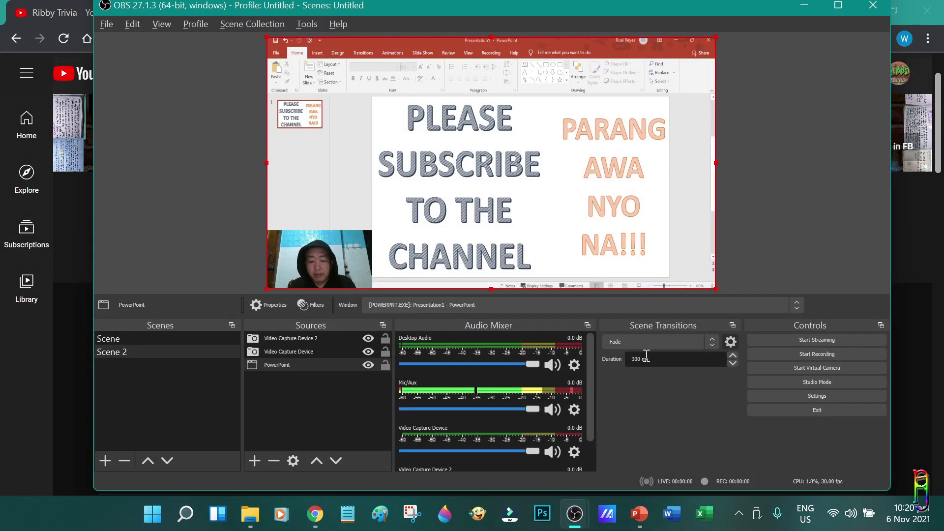
Step: Make a brief start-stop recording, then glance at the Hotkeys and Advanced settings
left_click(818, 354)
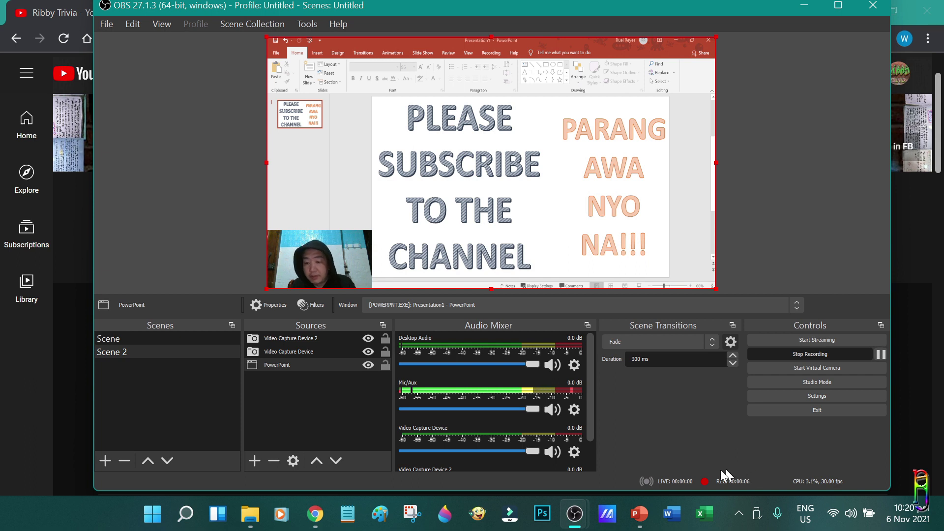
left_click(836, 353)
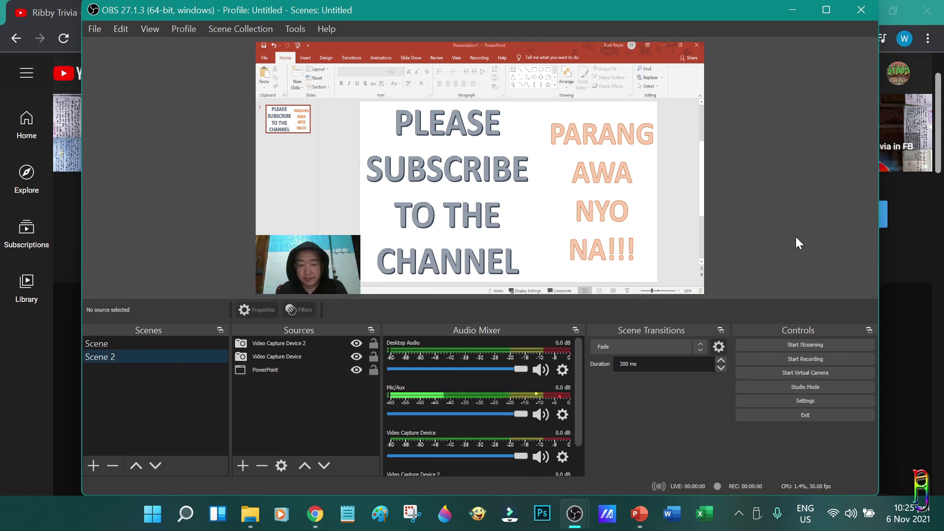
left_click(92, 28)
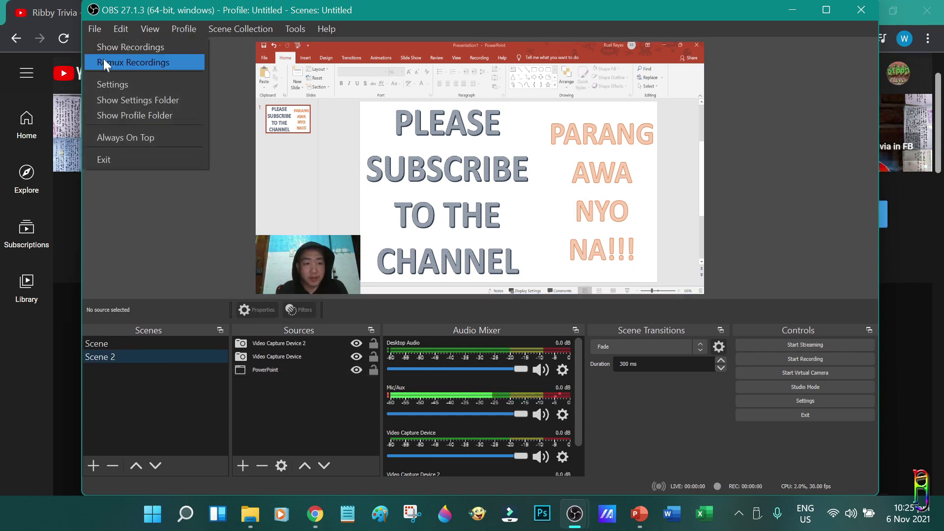
left_click(113, 84)
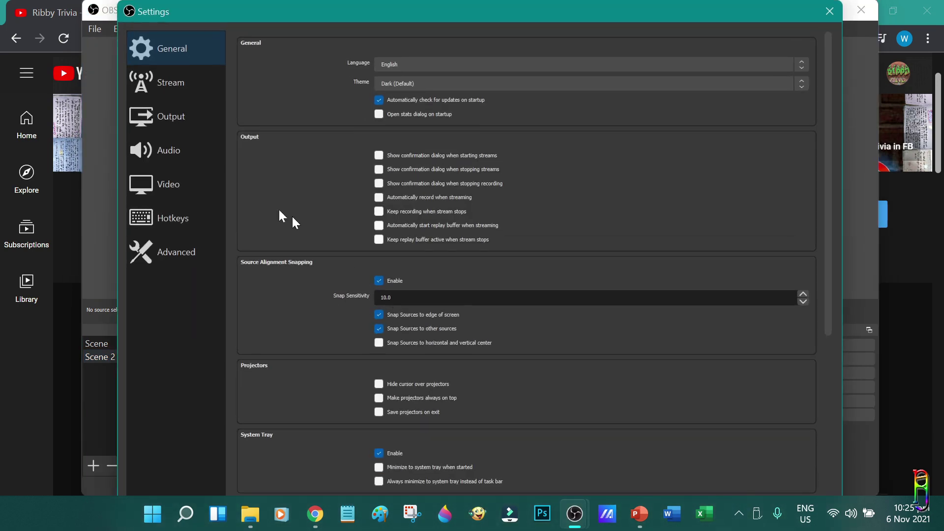
left_click(169, 216)
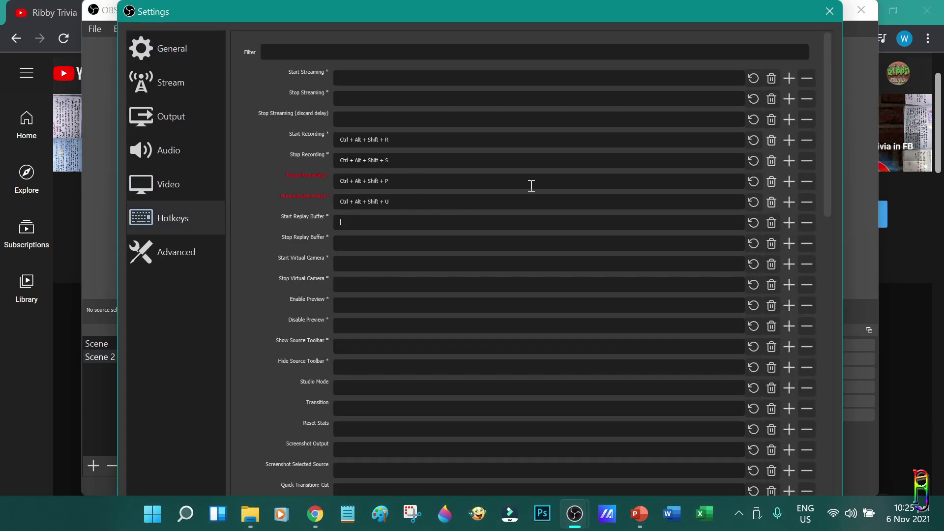
left_click(167, 252)
left_click(830, 11)
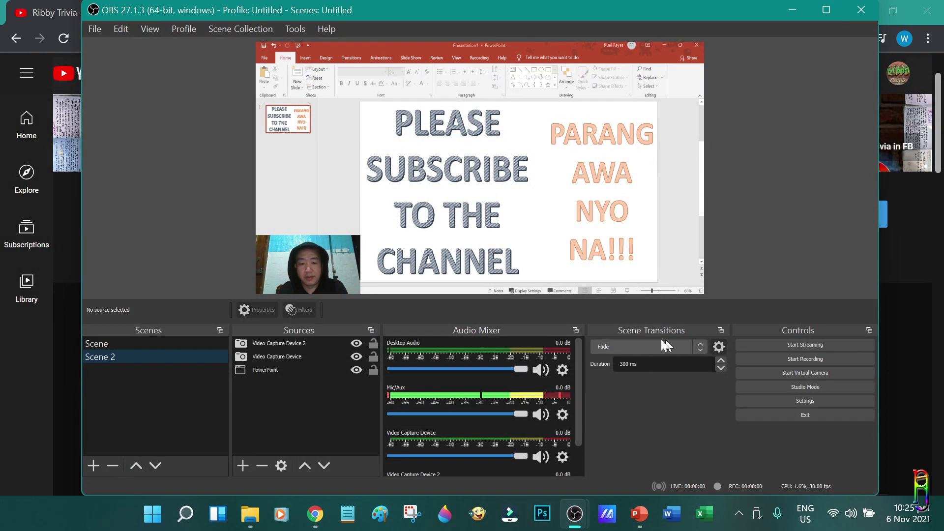
Step: Switch to the scene named Scene and select its Display Capture and Window Capture sources
left_click(133, 343)
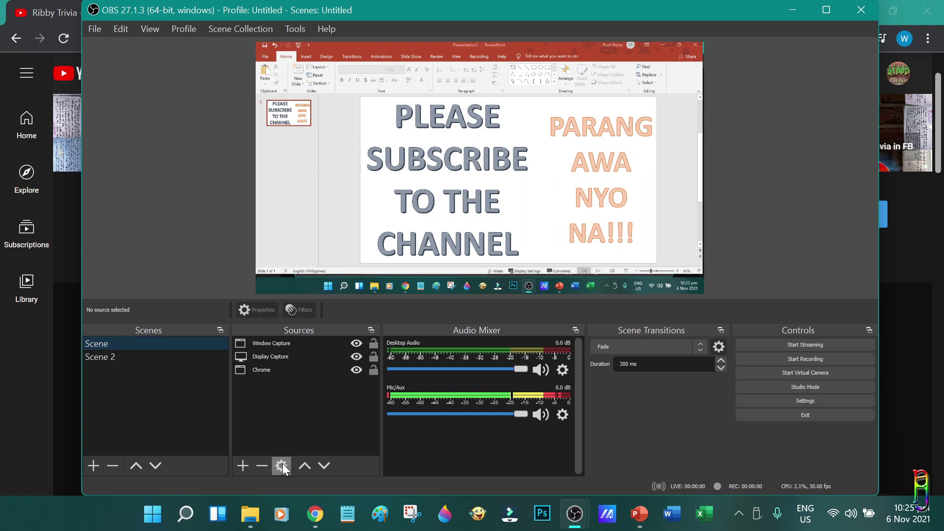
left_click(278, 359)
left_click(282, 344)
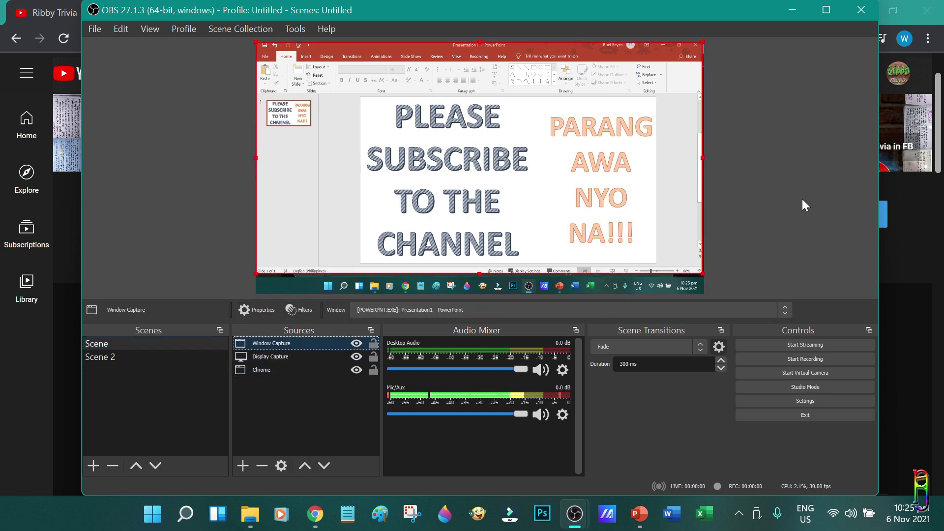